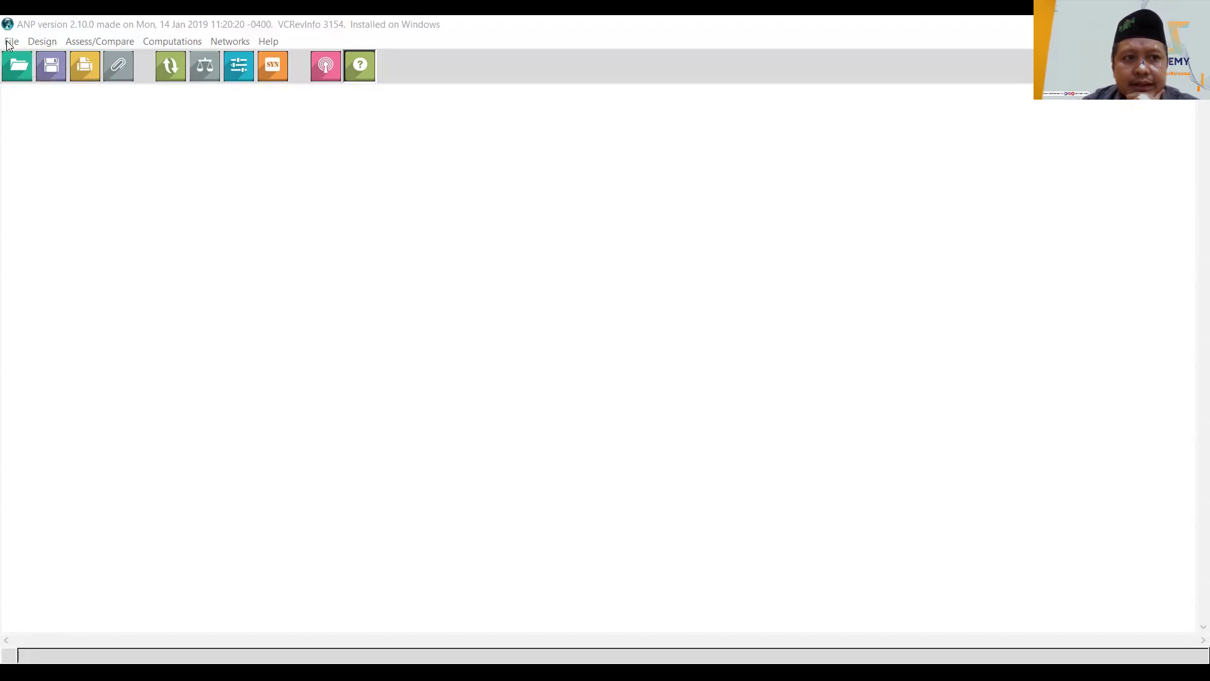
# Create a new SuperDecisions model file named AnalisaSWOT in Documents and dismiss the template selection
pyautogui.click(11, 42)
pyautogui.click(14, 74)
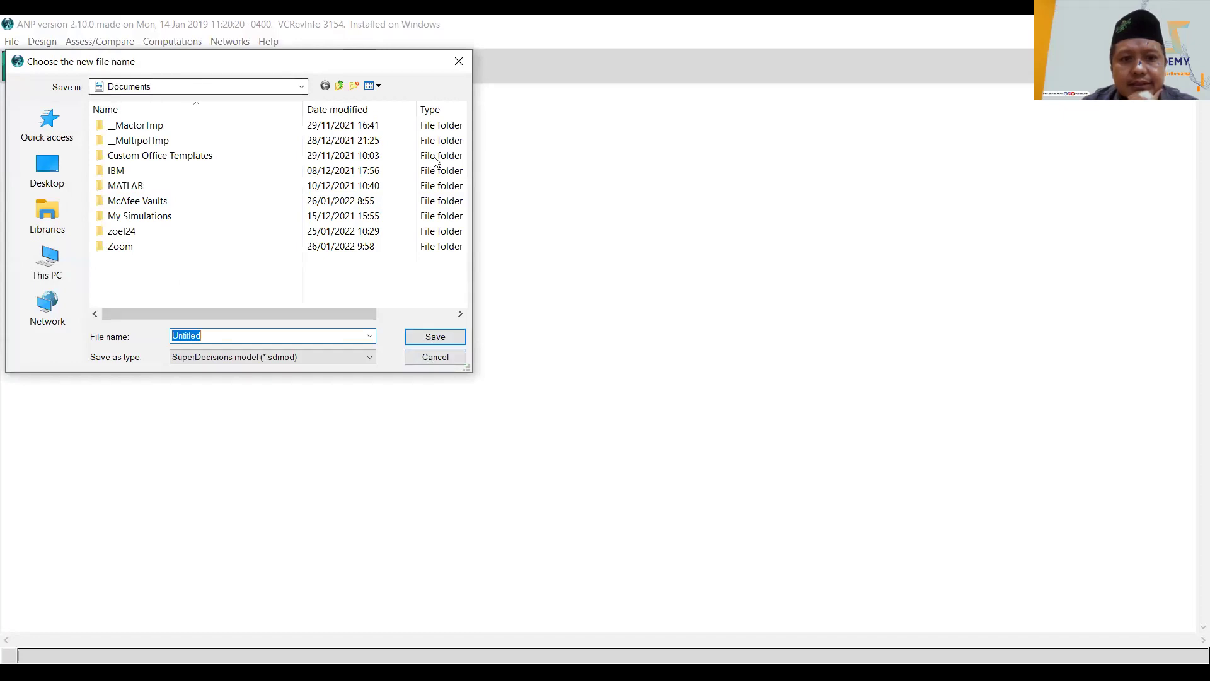
pyautogui.write('Analisa ')
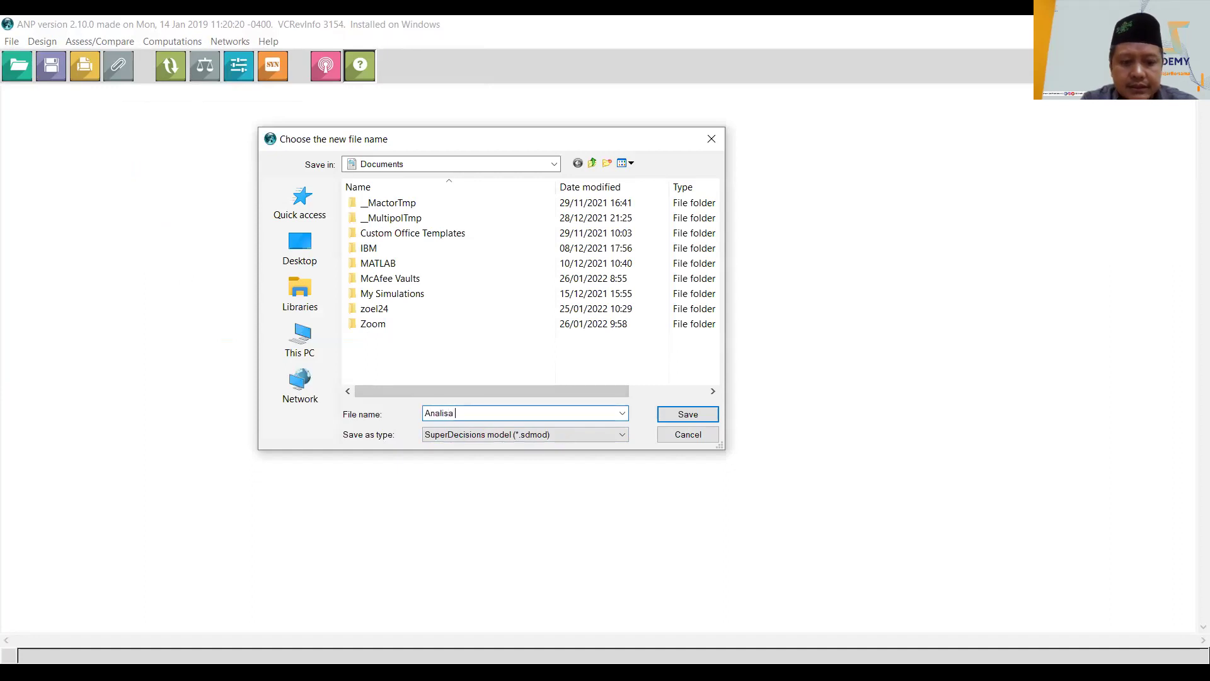
pyautogui.write('SWOT')
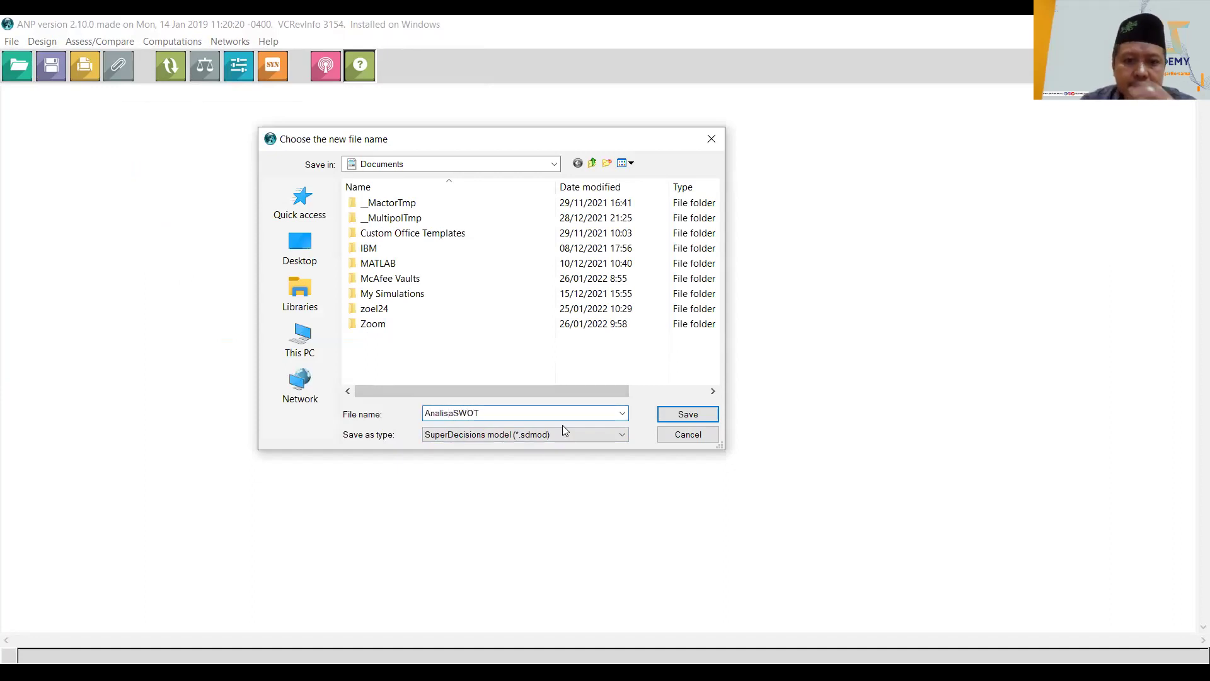
pyautogui.click(691, 420)
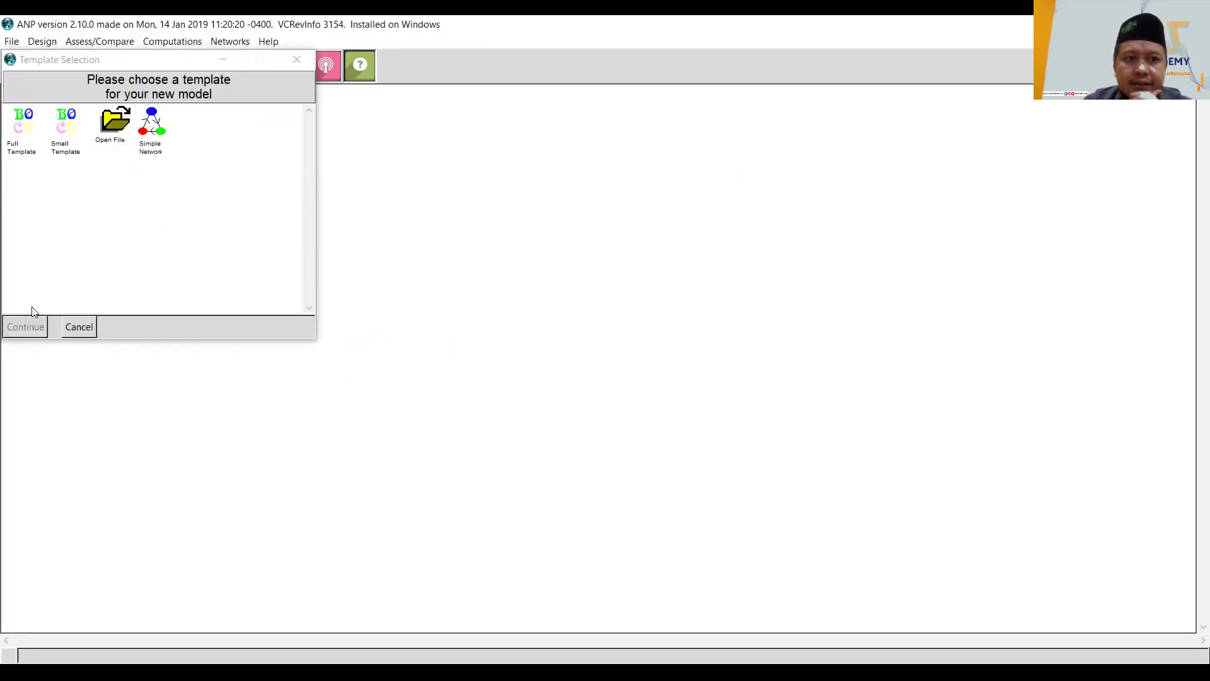
pyautogui.click(90, 332)
# Create a cluster named Sasaran and place it near the top centre of the canvas
pyautogui.click(48, 43)
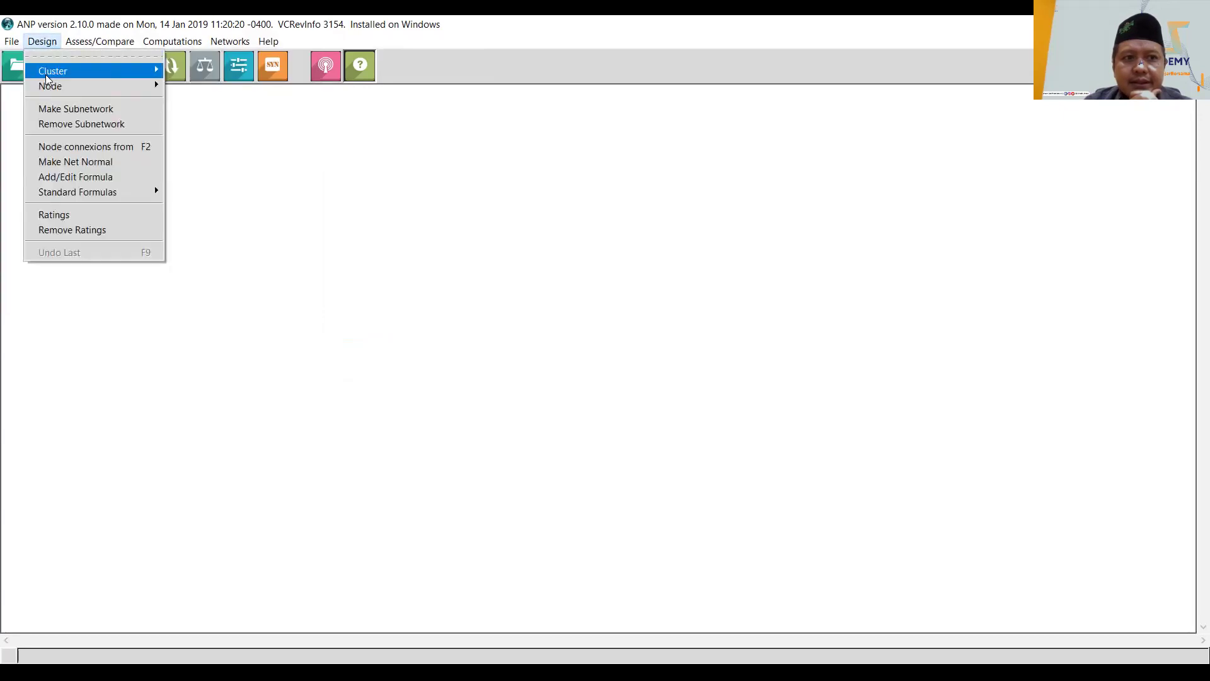
pyautogui.moveTo(46, 75)
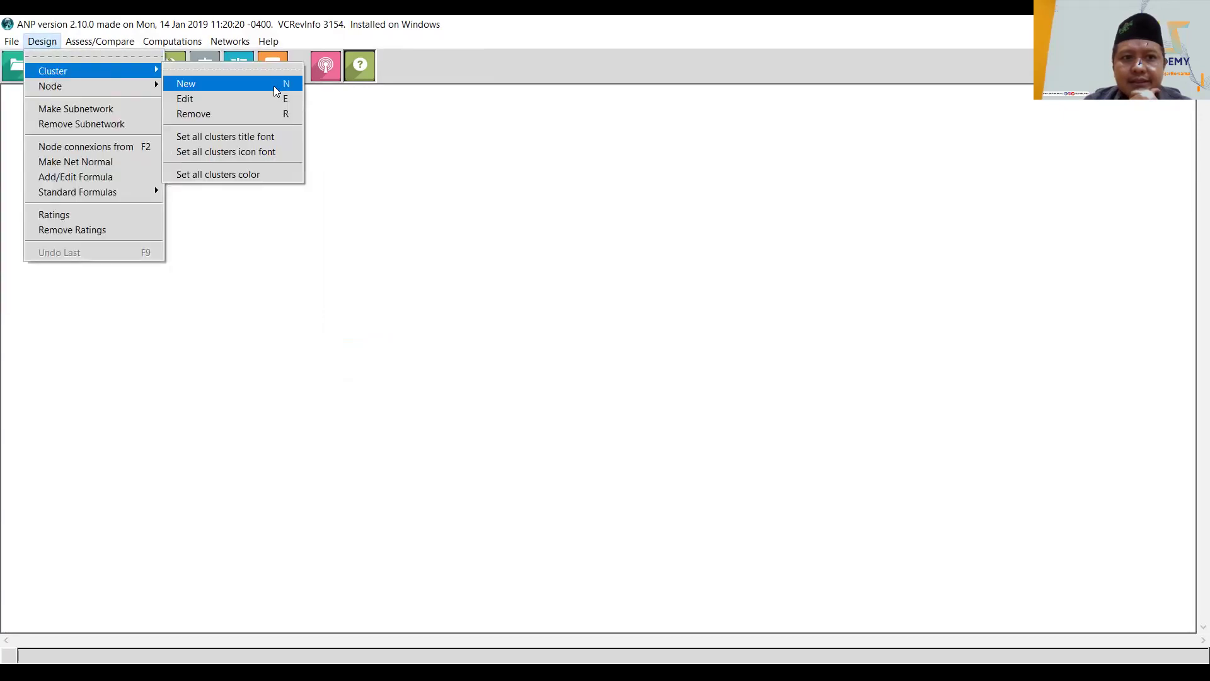
pyautogui.click(275, 91)
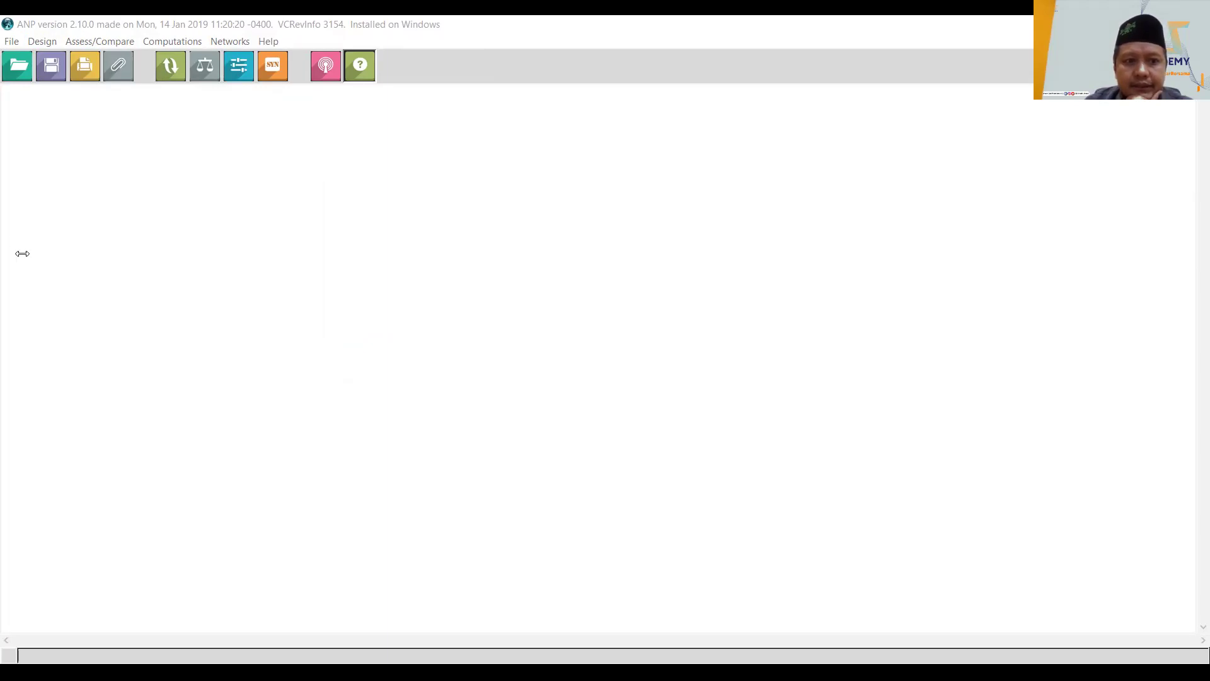
pyautogui.moveTo(69, 108); pyautogui.dragTo(619, 155)
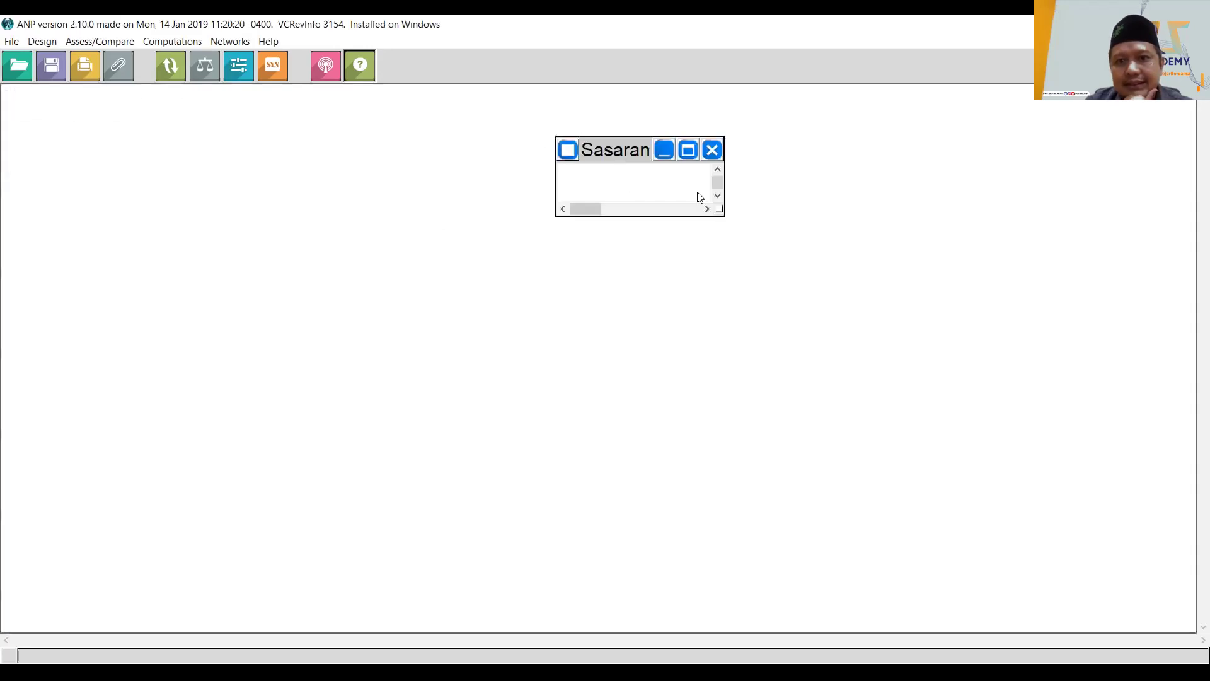
pyautogui.moveTo(723, 215); pyautogui.dragTo(847, 220)
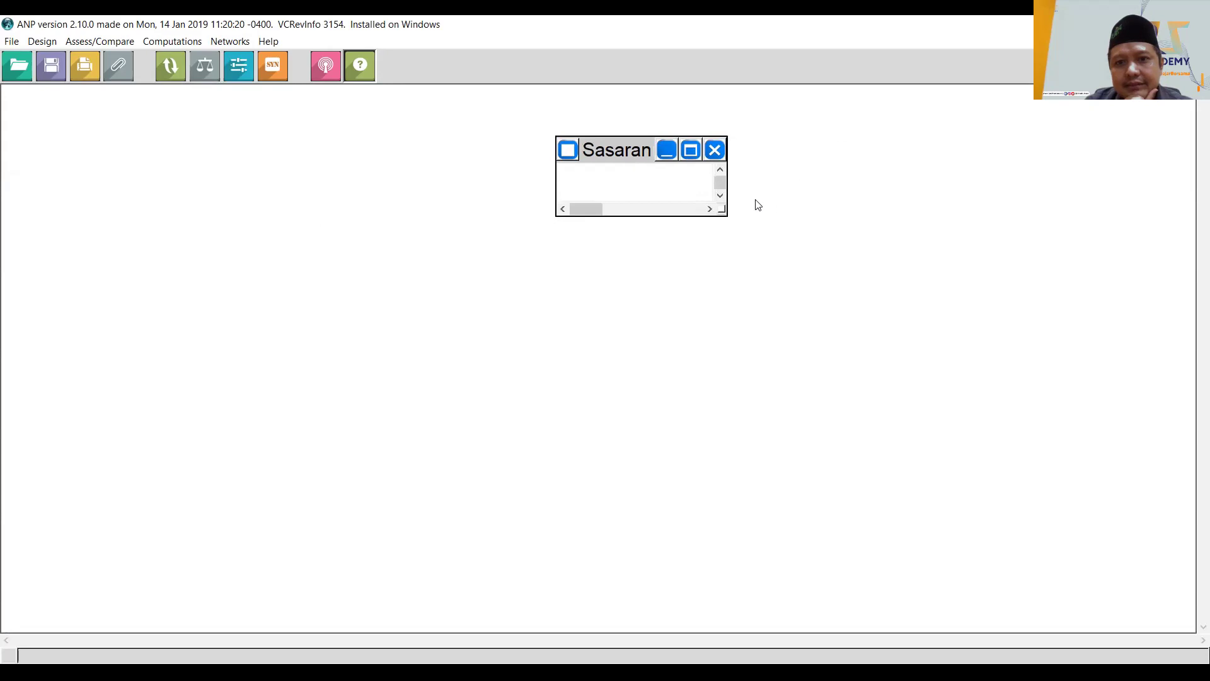
pyautogui.rightClick(602, 187)
pyautogui.press('Escape')
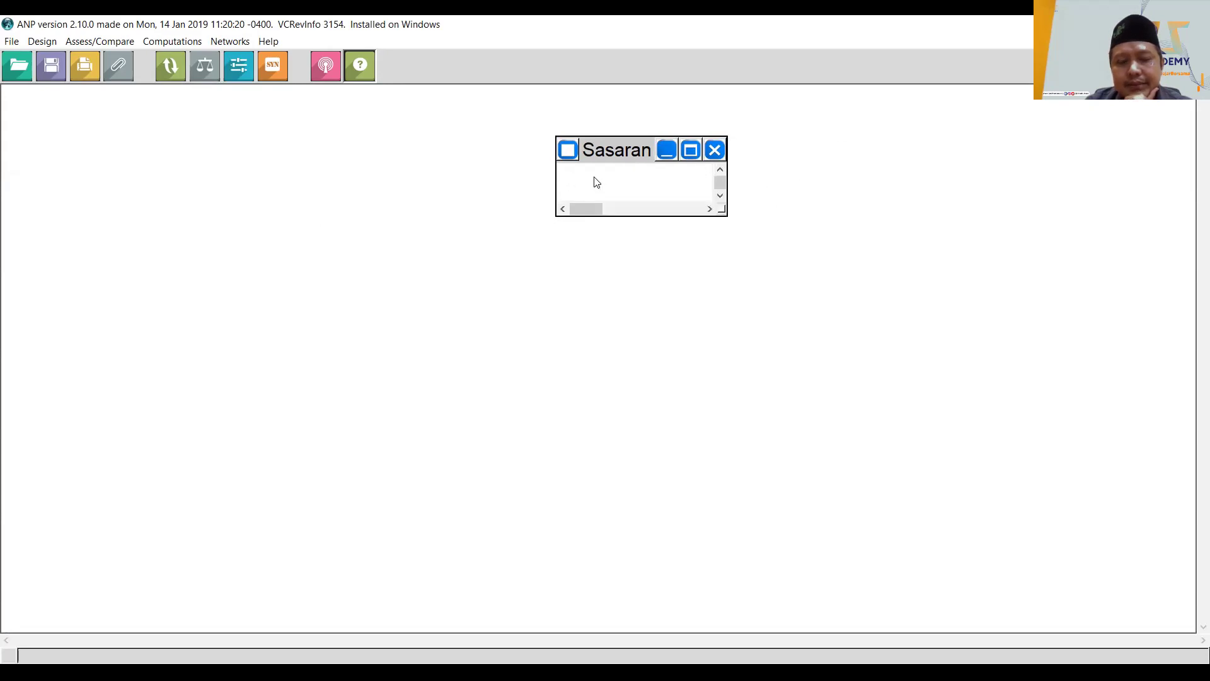
pyautogui.rightClick(587, 165)
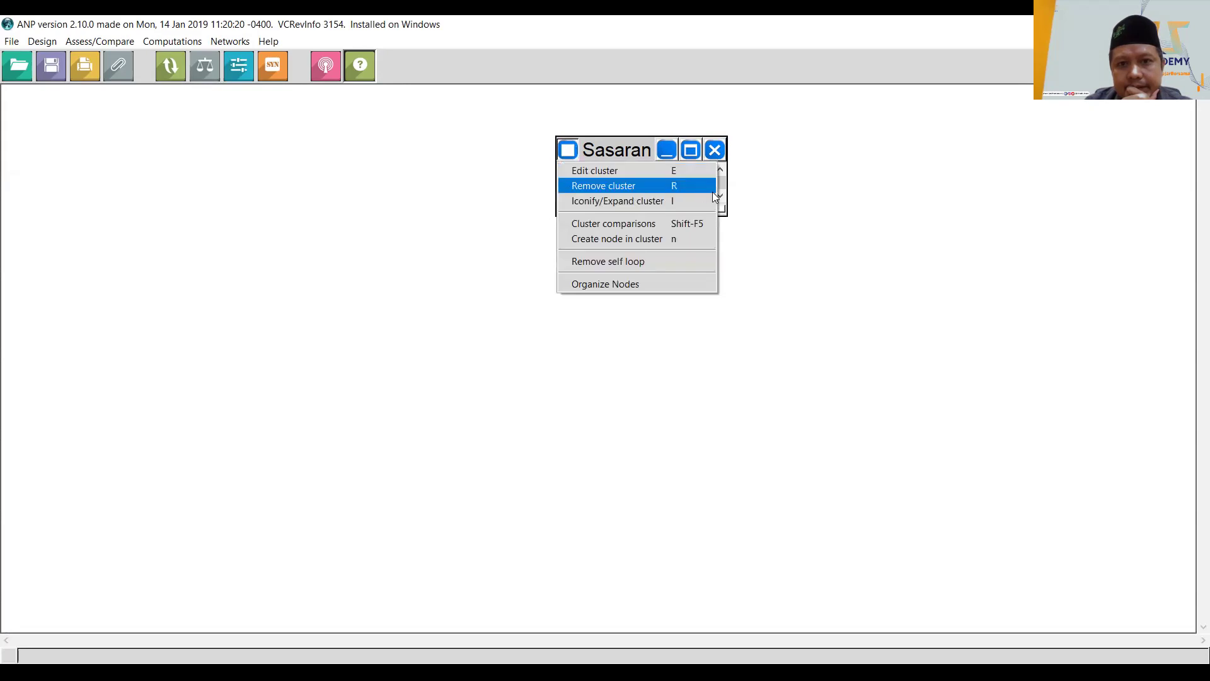
pyautogui.click(772, 196)
pyautogui.click(629, 180)
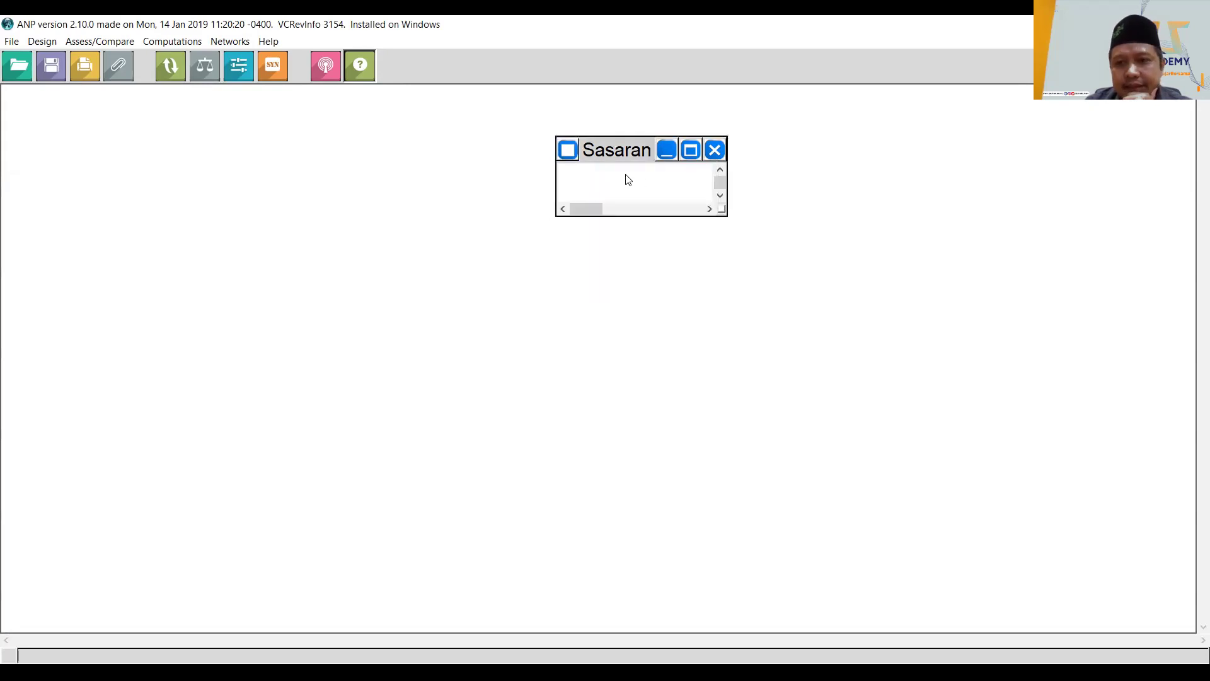
pyautogui.click(42, 41)
pyautogui.moveTo(63, 77)
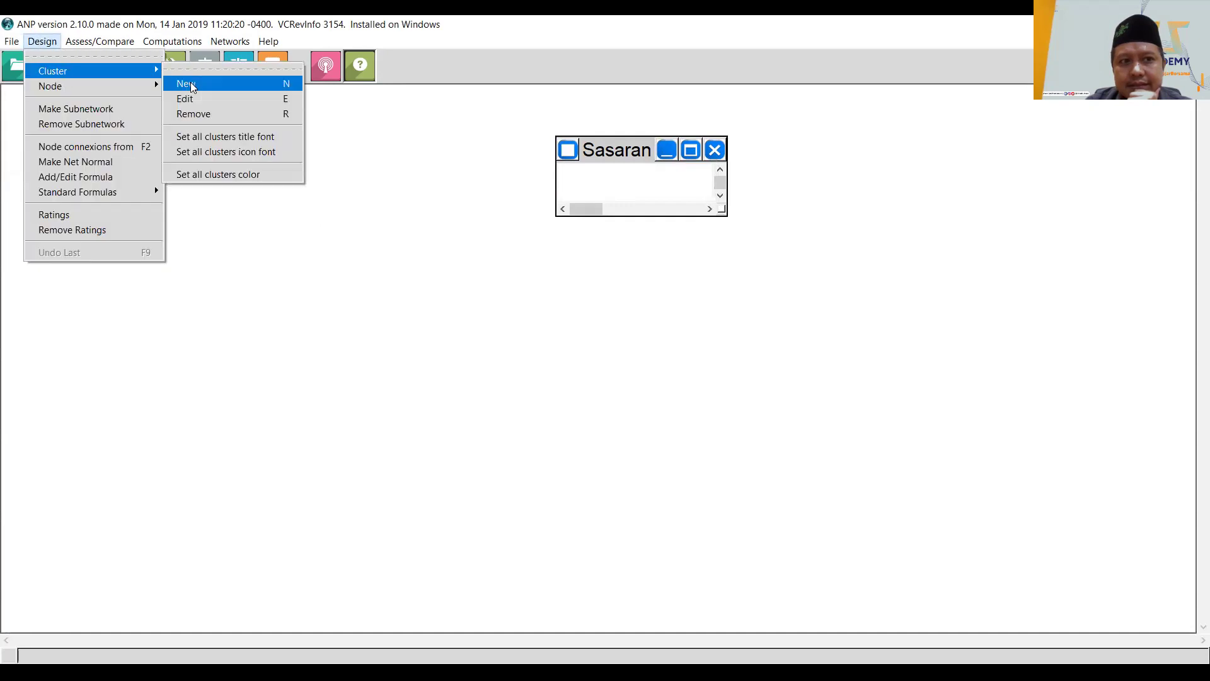
pyautogui.click(585, 165)
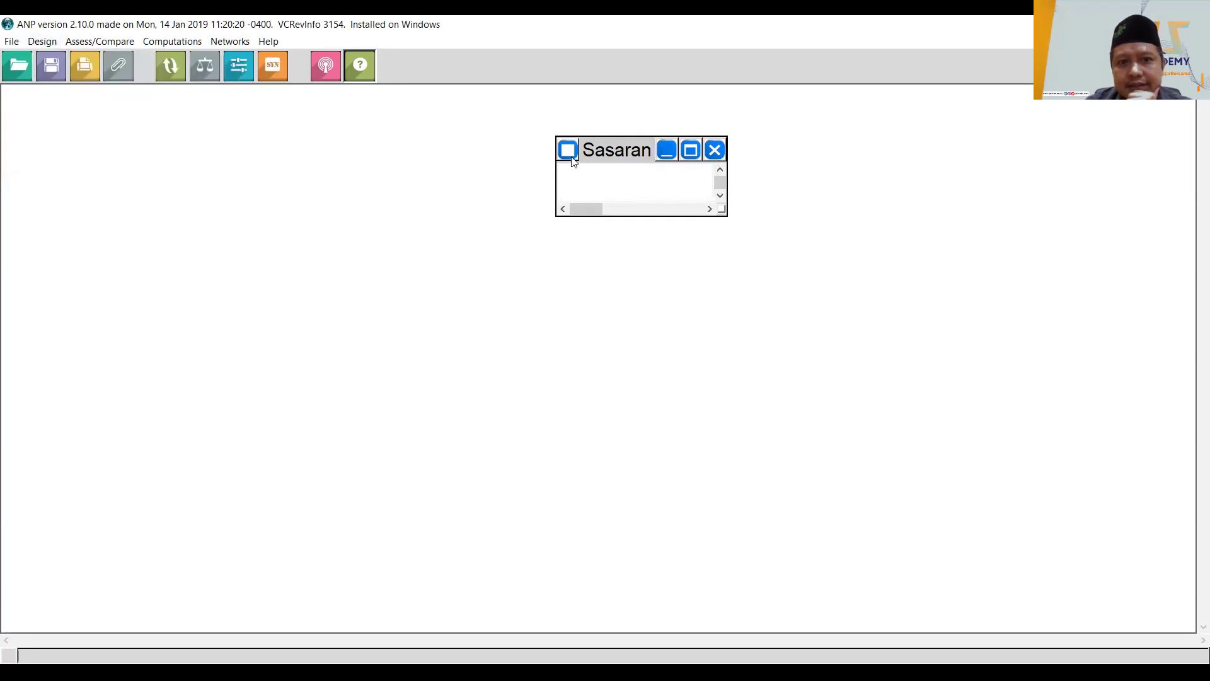
# Add a node named Strategi DIgitalisasi Zakat to the Sasaran cluster
pyautogui.click(571, 158)
pyautogui.click(42, 42)
pyautogui.click(41, 41)
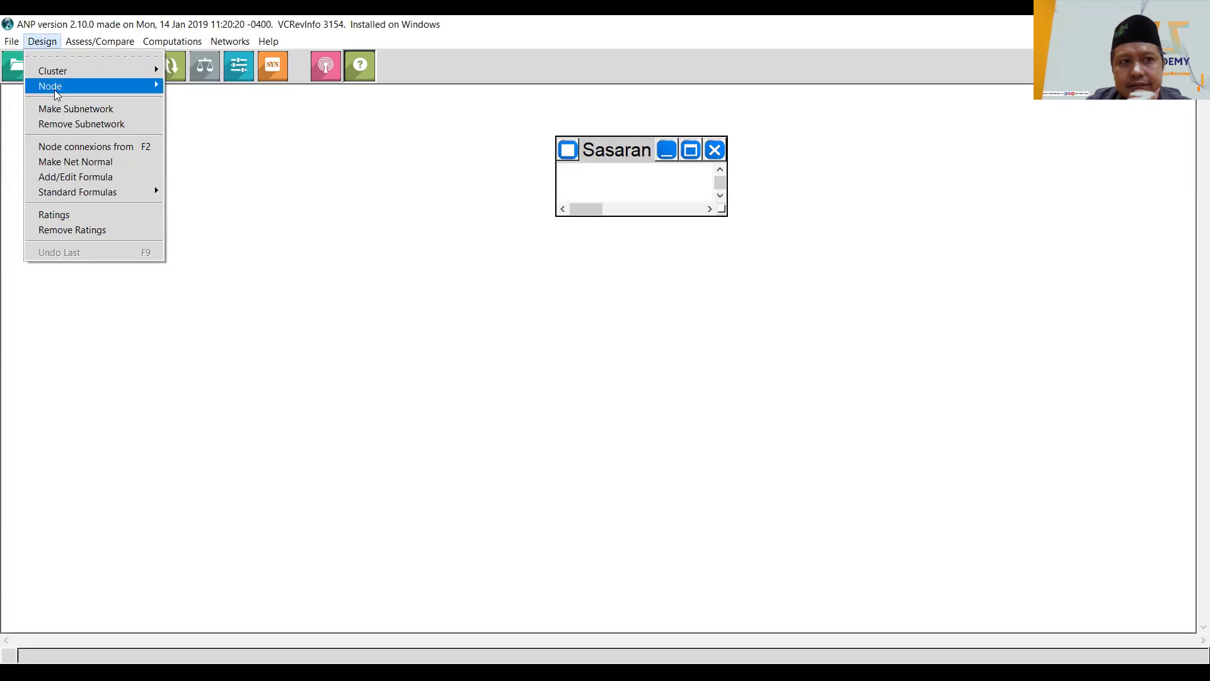
pyautogui.moveTo(56, 92)
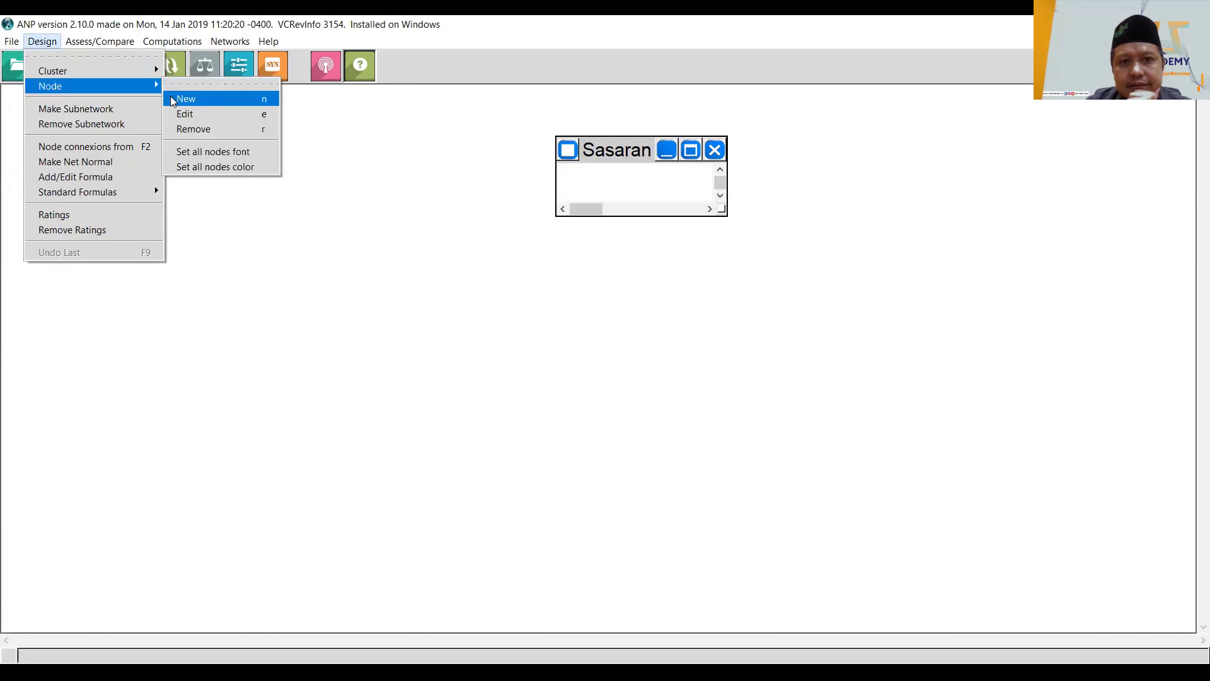
pyautogui.click(177, 129)
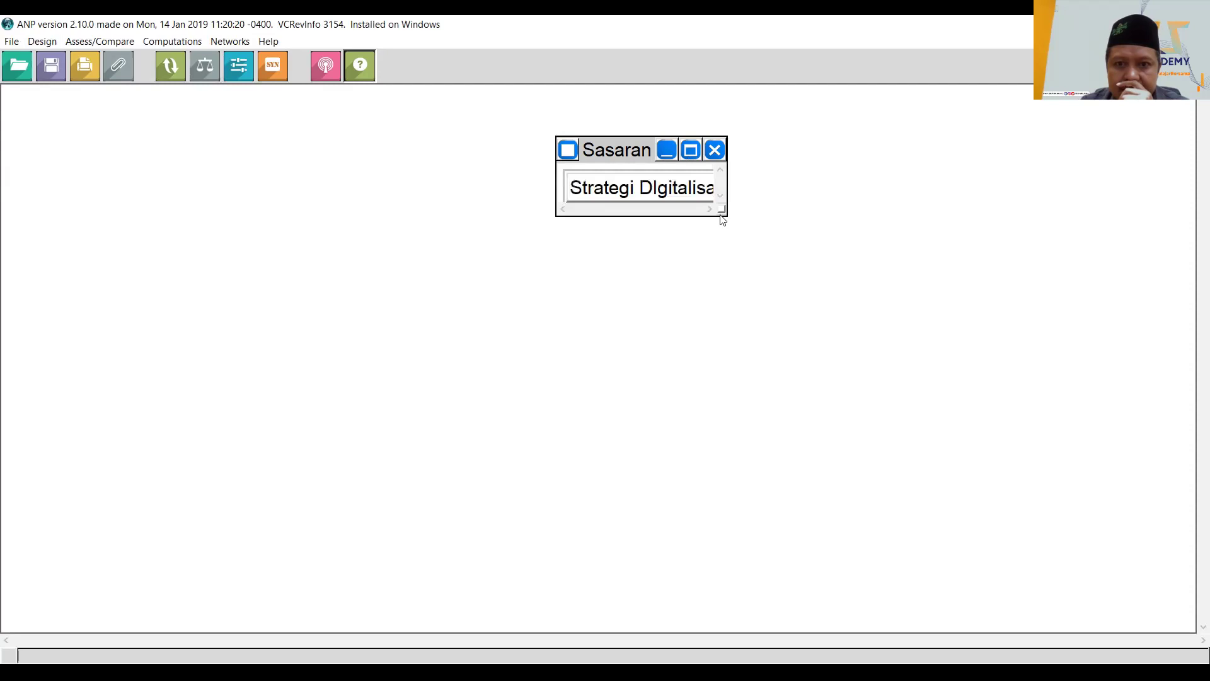
# Enlarge the Sasaran cluster to show its full node name and centre it at the top of the canvas
pyautogui.moveTo(721, 209); pyautogui.dragTo(920, 274)
pyautogui.moveTo(809, 155); pyautogui.dragTo(721, 144)
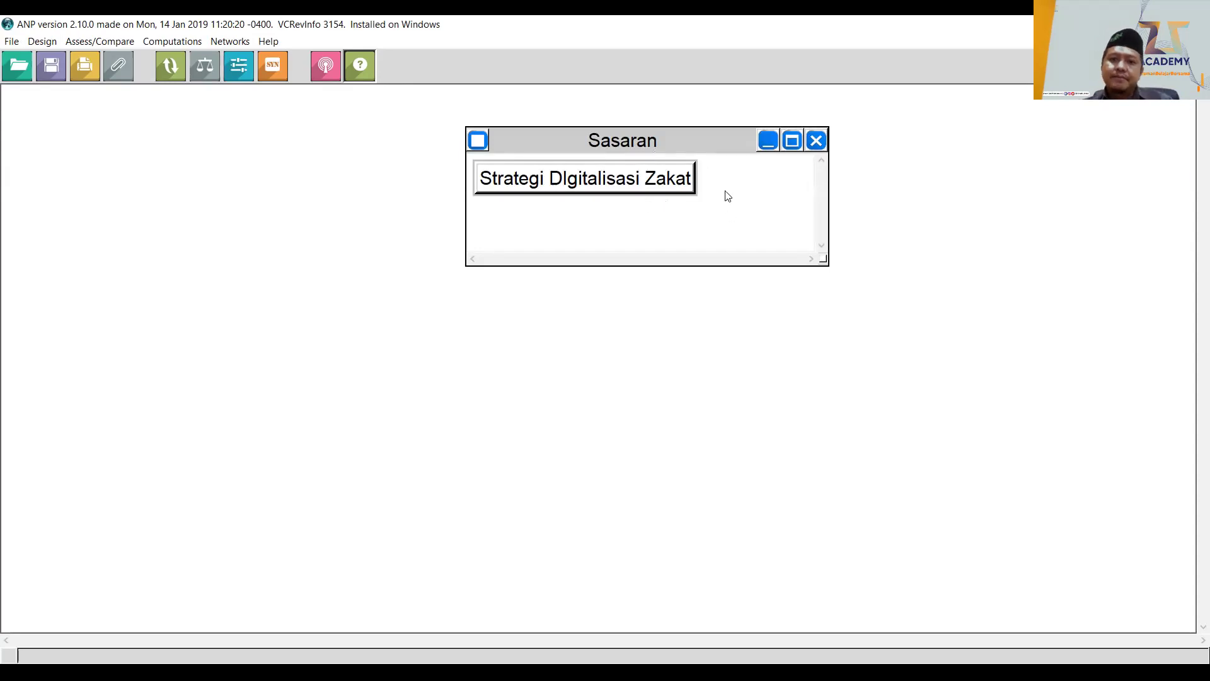
pyautogui.moveTo(639, 147); pyautogui.dragTo(635, 126)
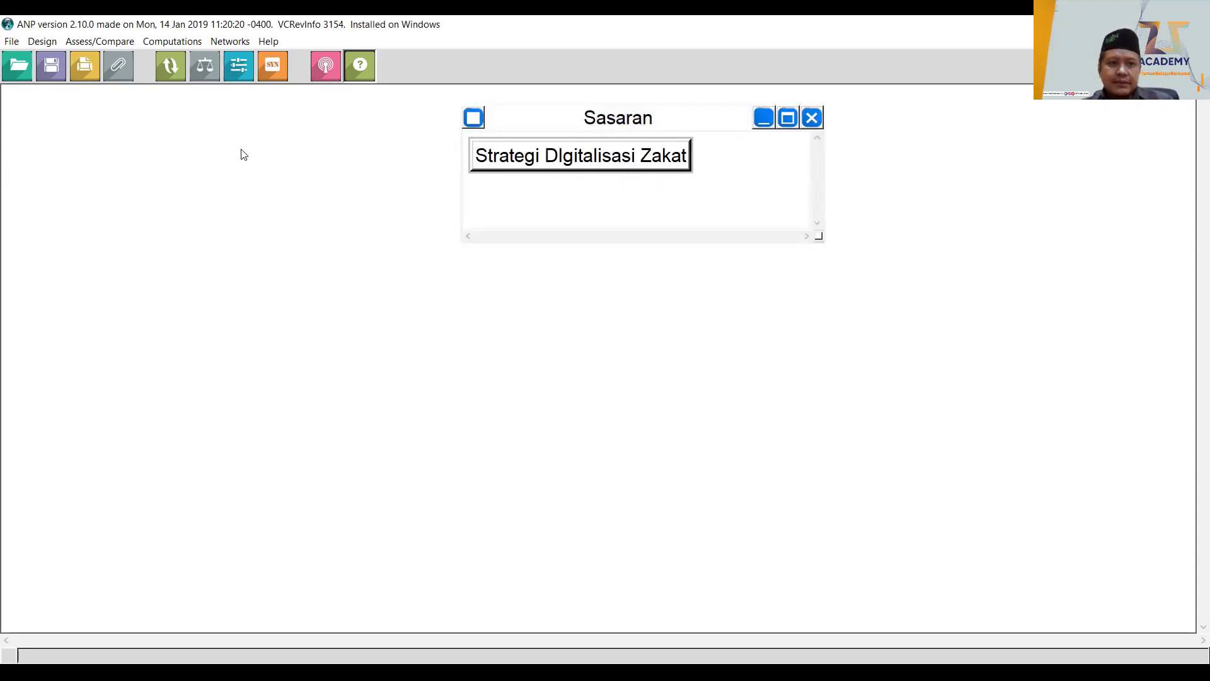
# Create a cluster named Kriteria and place it below the Sasaran cluster
pyautogui.click(41, 43)
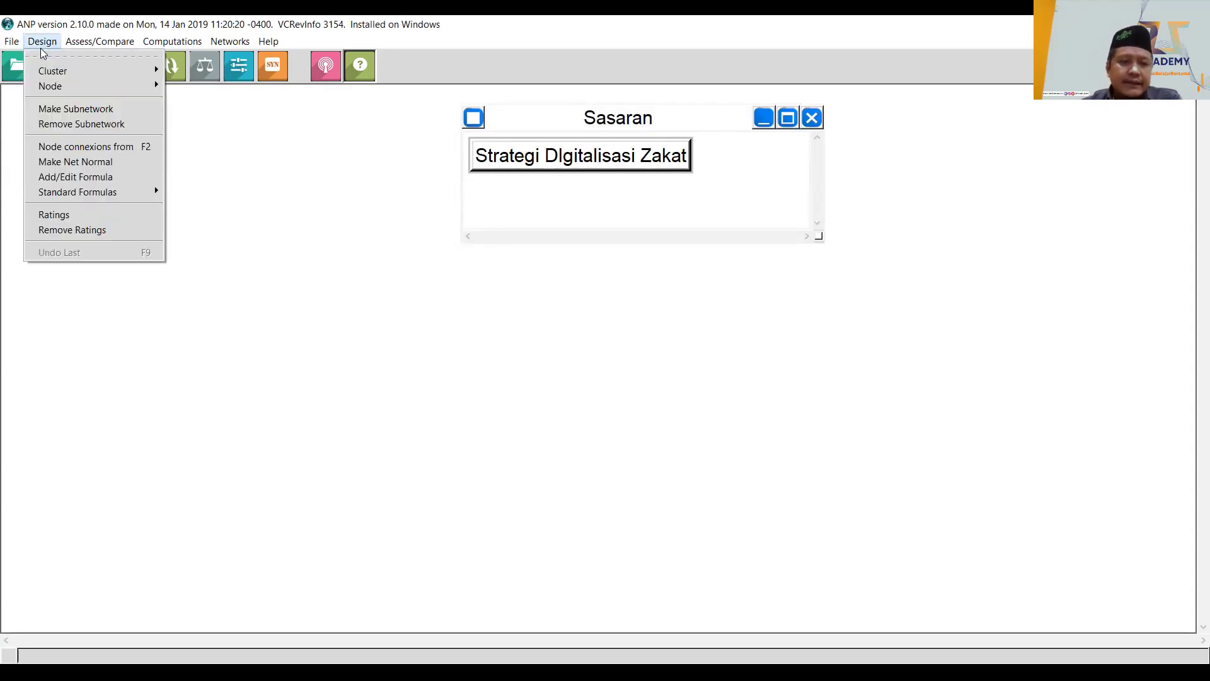
pyautogui.moveTo(54, 87)
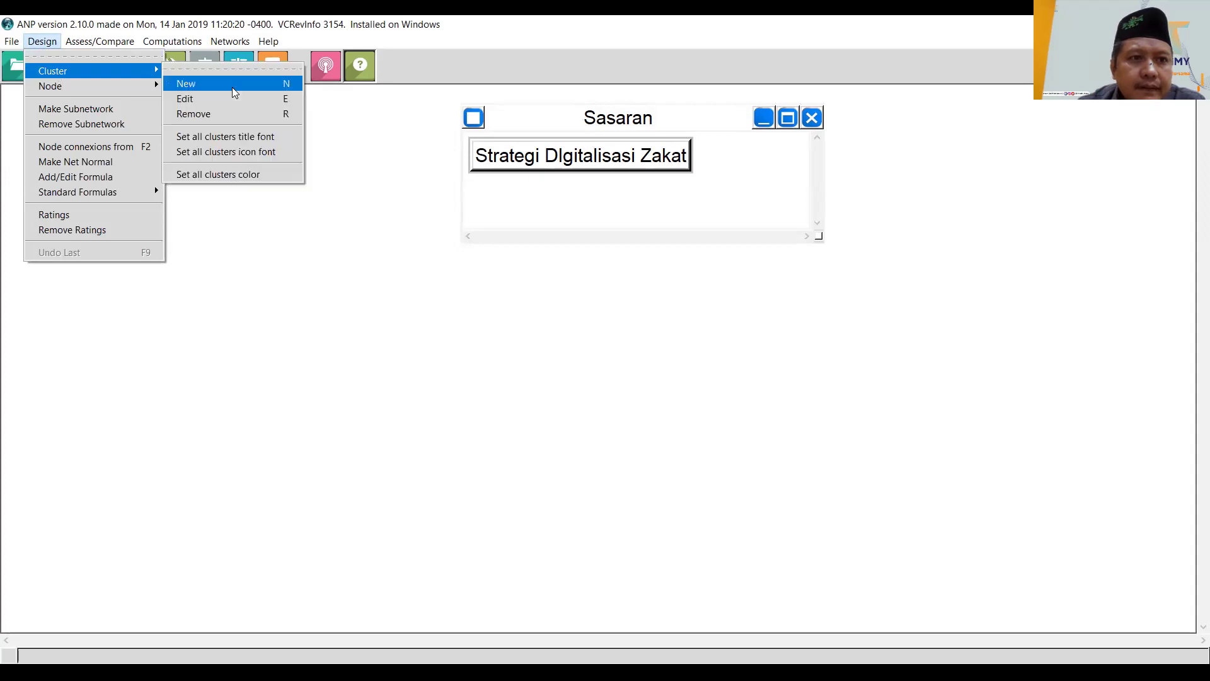
pyautogui.click(232, 87)
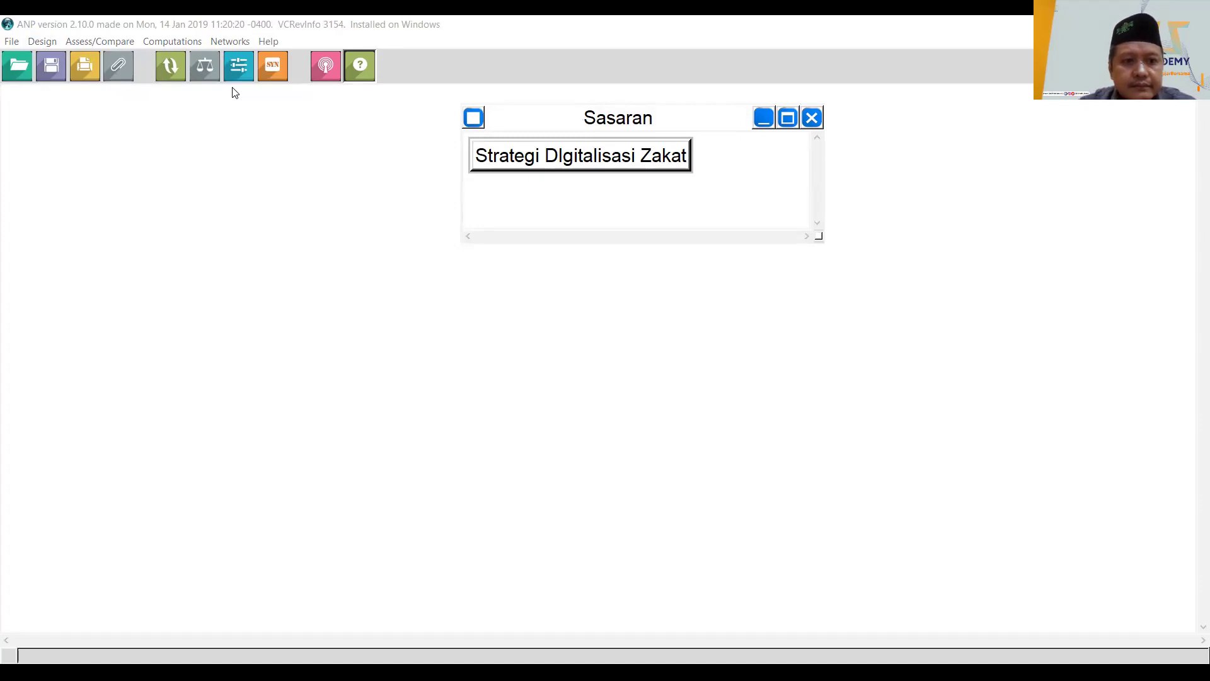
pyautogui.moveTo(76, 127); pyautogui.dragTo(615, 319)
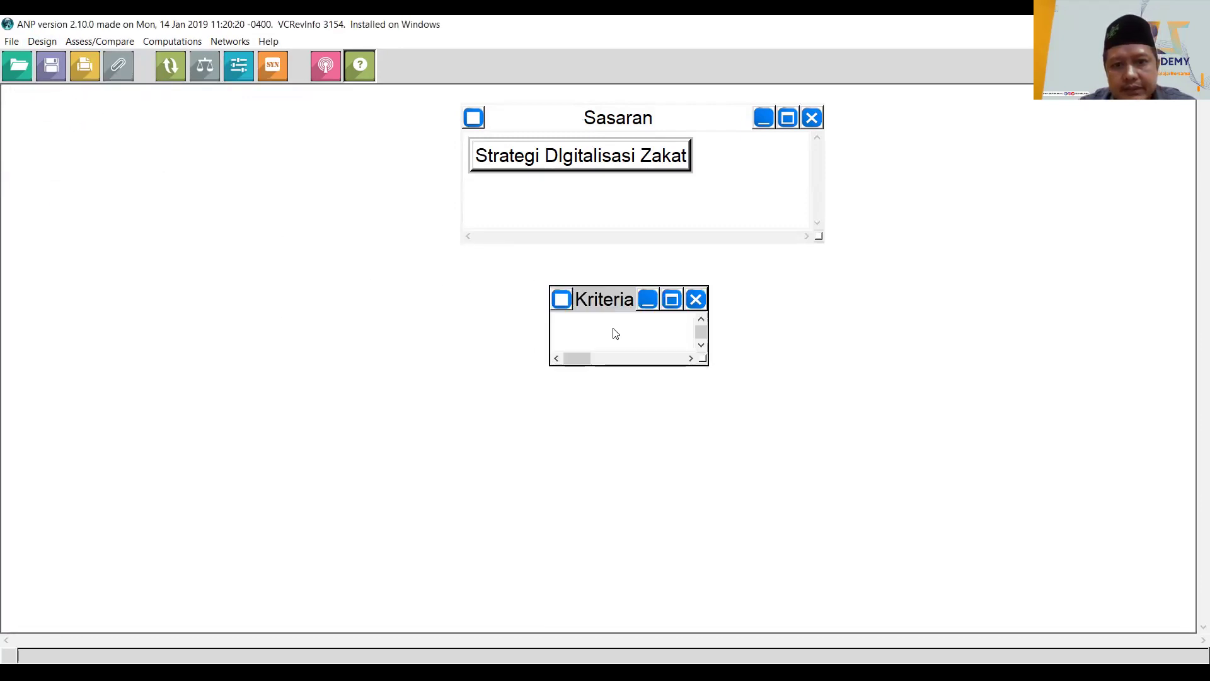
# Add the nodes Strength, Weakness, Opportunity and Threat to the Kriteria cluster
pyautogui.rightClick(615, 328)
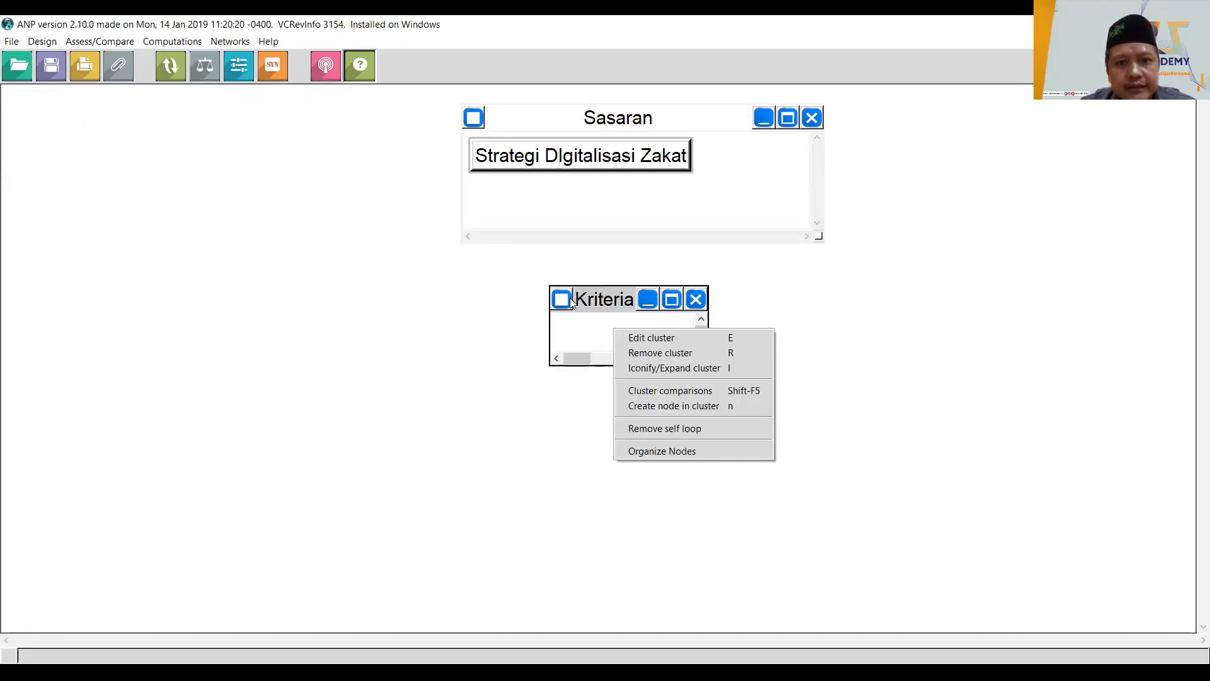
pyautogui.click(42, 41)
pyautogui.moveTo(70, 88)
pyautogui.click(202, 101)
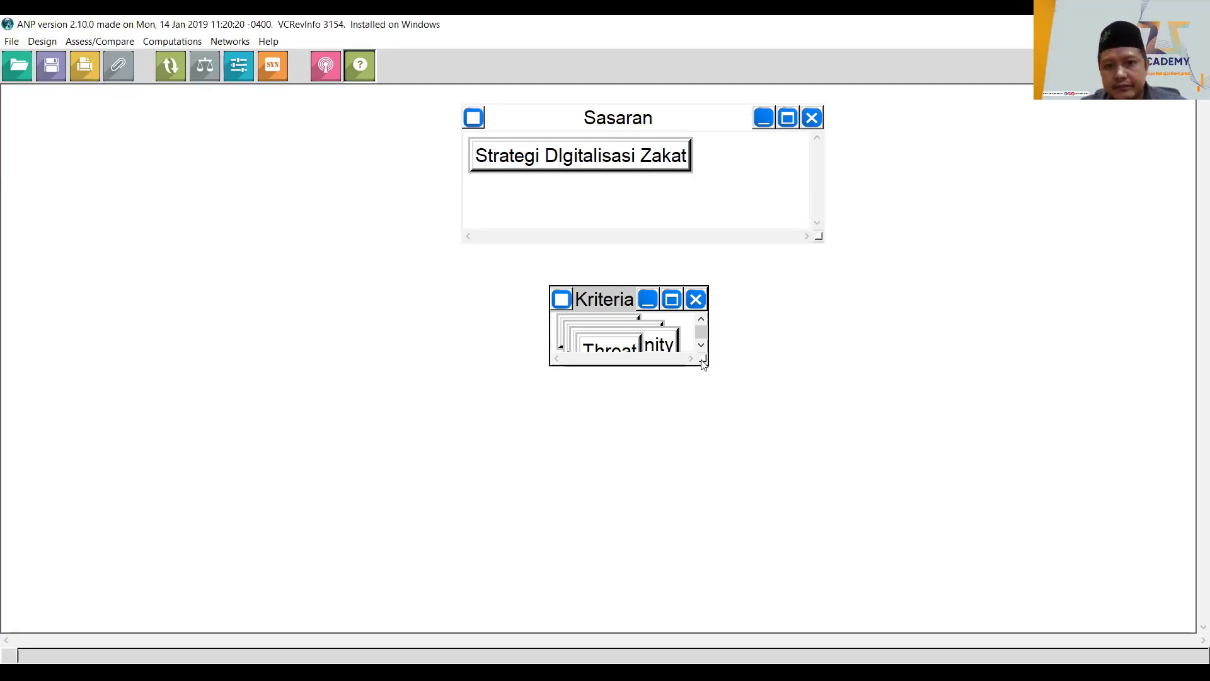
# Widen the Kriteria cluster so that its four nodes can fit side by side
pyautogui.moveTo(702, 357); pyautogui.dragTo(930, 372)
pyautogui.moveTo(804, 305); pyautogui.dragTo(714, 295)
pyautogui.moveTo(754, 361); pyautogui.dragTo(966, 377)
# Arrange the Kriteria nodes in one row in the order Strength, Weakness, Opportunity, Threat
pyautogui.moveTo(534, 353); pyautogui.dragTo(922, 346)
pyautogui.moveTo(549, 343); pyautogui.dragTo(821, 341)
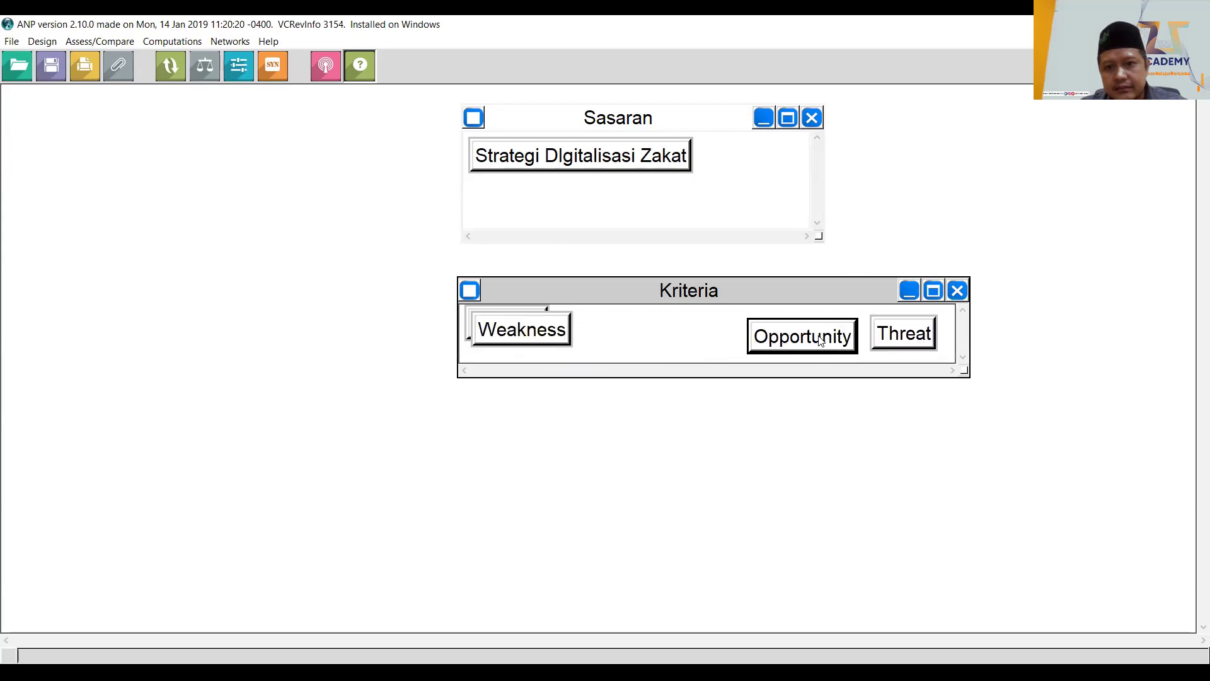
pyautogui.moveTo(557, 336); pyautogui.dragTo(665, 335)
pyautogui.moveTo(784, 353); pyautogui.dragTo(744, 343)
pyautogui.moveTo(895, 339); pyautogui.dragTo(863, 339)
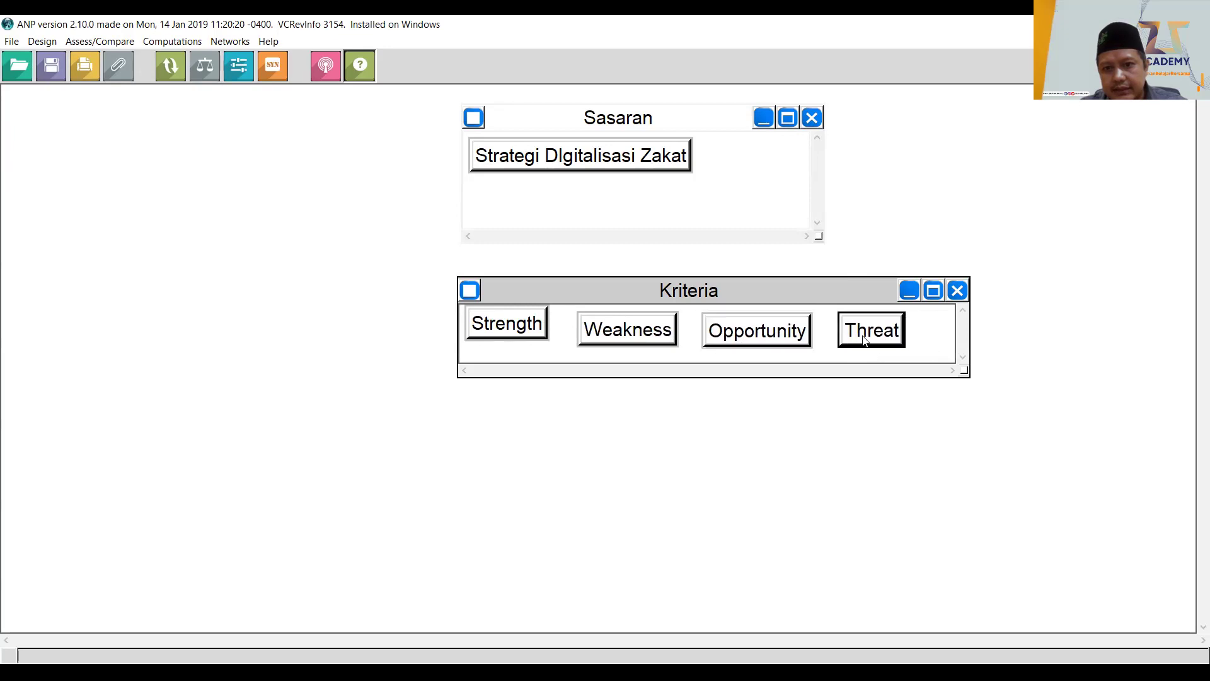
pyautogui.moveTo(507, 324); pyautogui.dragTo(515, 335)
# Centre the Kriteria cluster beneath Sasaran and the Strategi DIgitalisasi Zakat node within its own cluster
pyautogui.moveTo(675, 299); pyautogui.dragTo(581, 290)
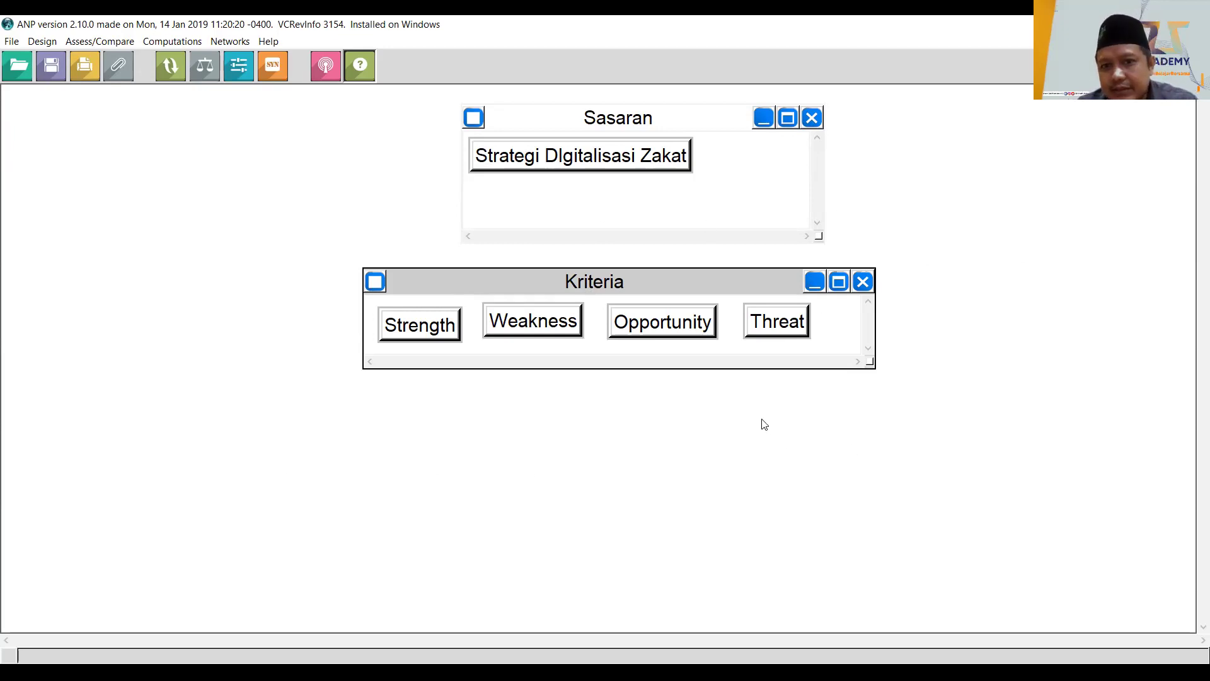
pyautogui.moveTo(632, 166); pyautogui.dragTo(671, 176)
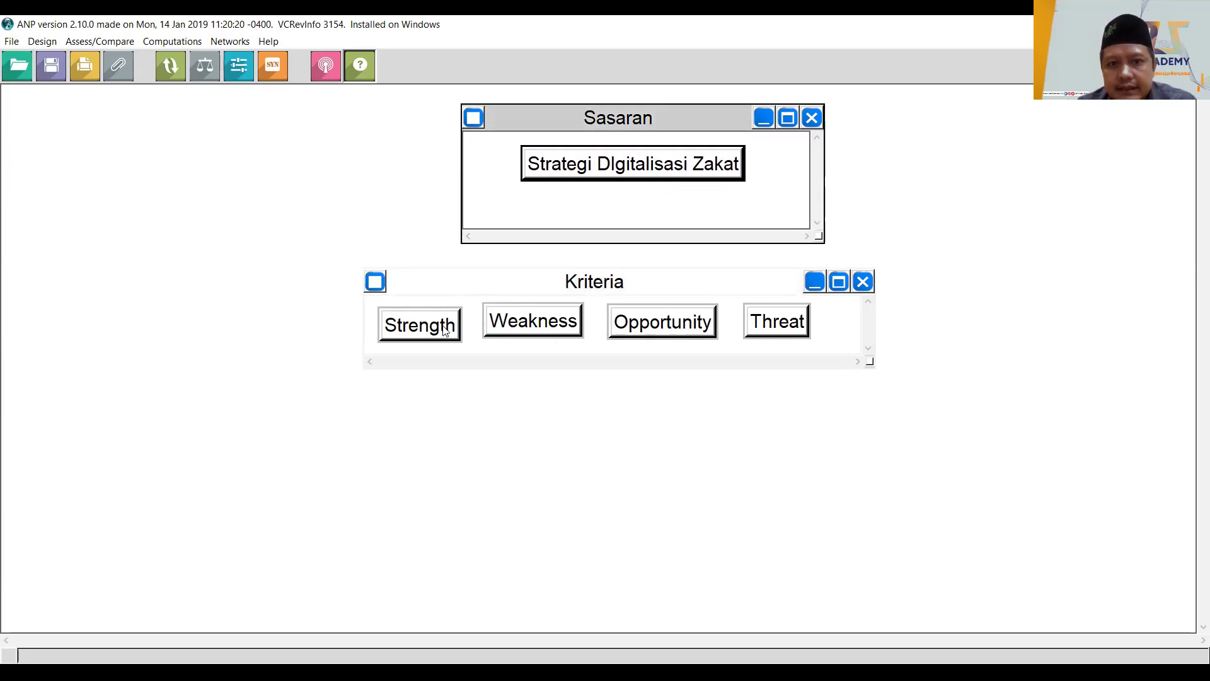
pyautogui.moveTo(706, 279); pyautogui.dragTo(733, 280)
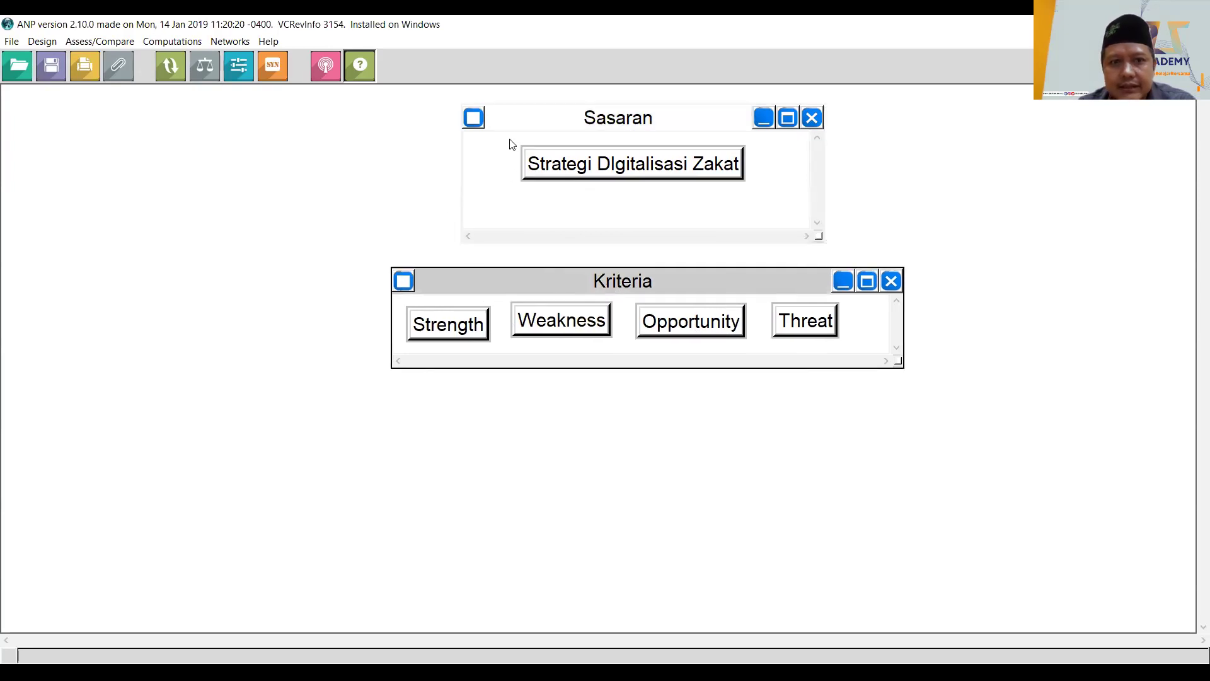
# Connect the Strategi DIgitalisasi Zakat node in Sasaran to the nodes of the Kriteria cluster
pyautogui.click(473, 117)
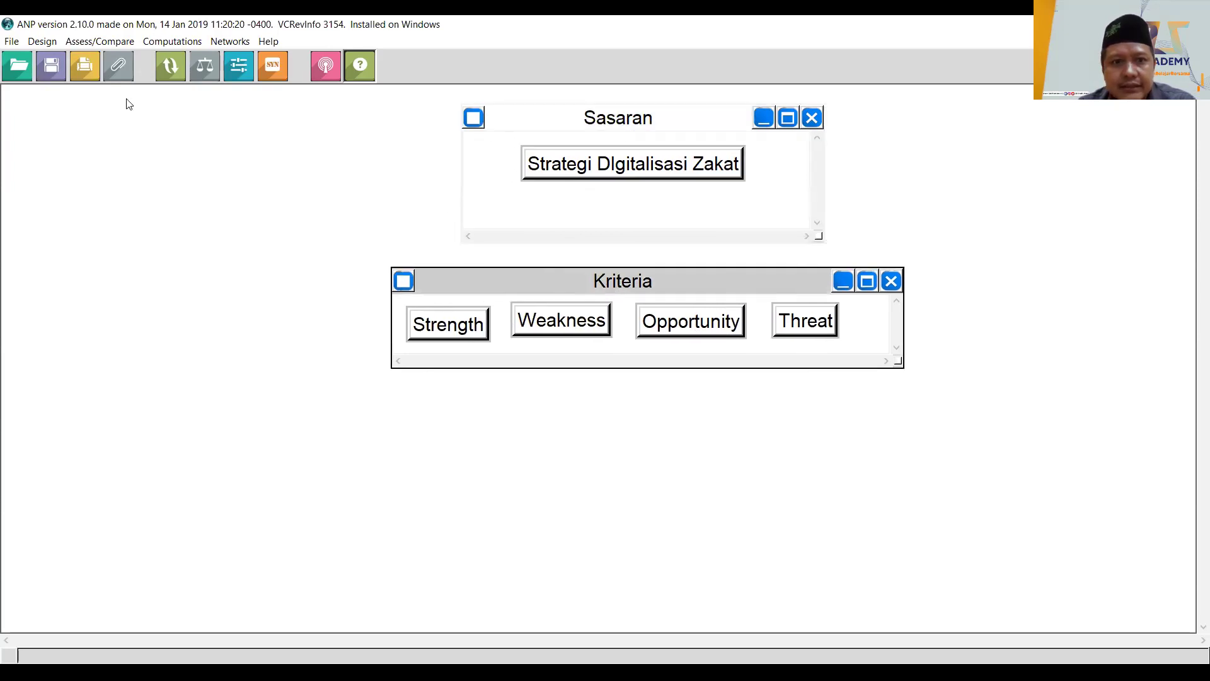
pyautogui.click(47, 43)
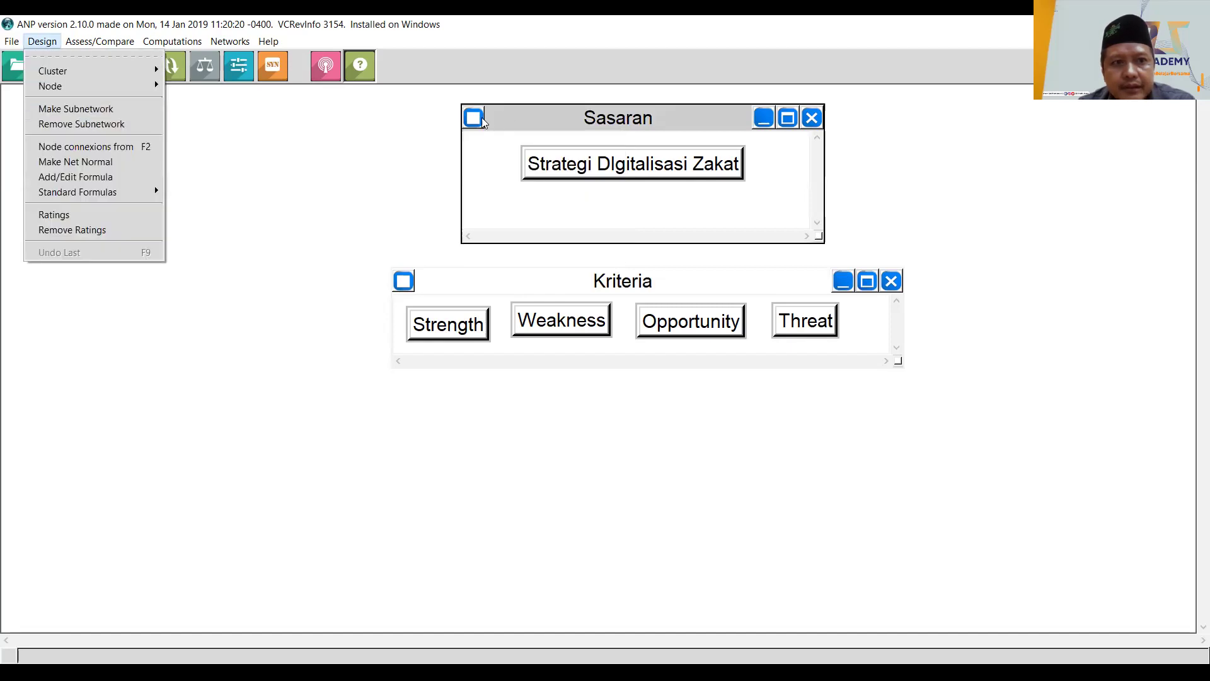
pyautogui.click(128, 149)
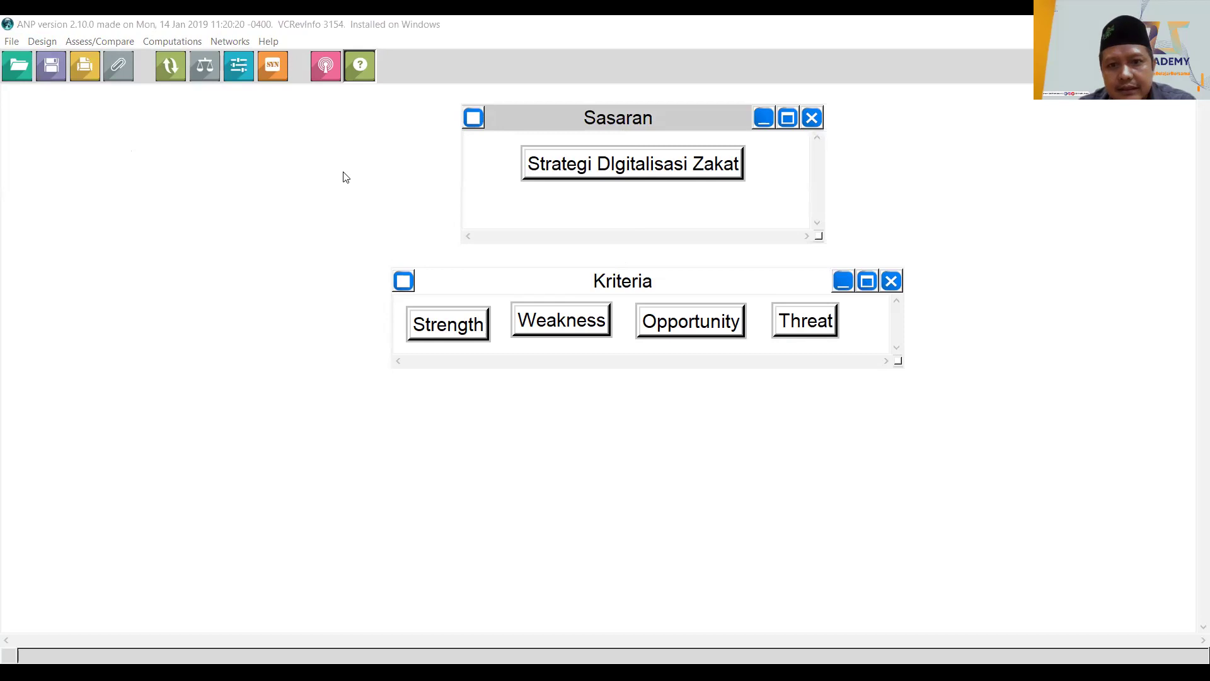
pyautogui.moveTo(694, 278); pyautogui.dragTo(694, 276)
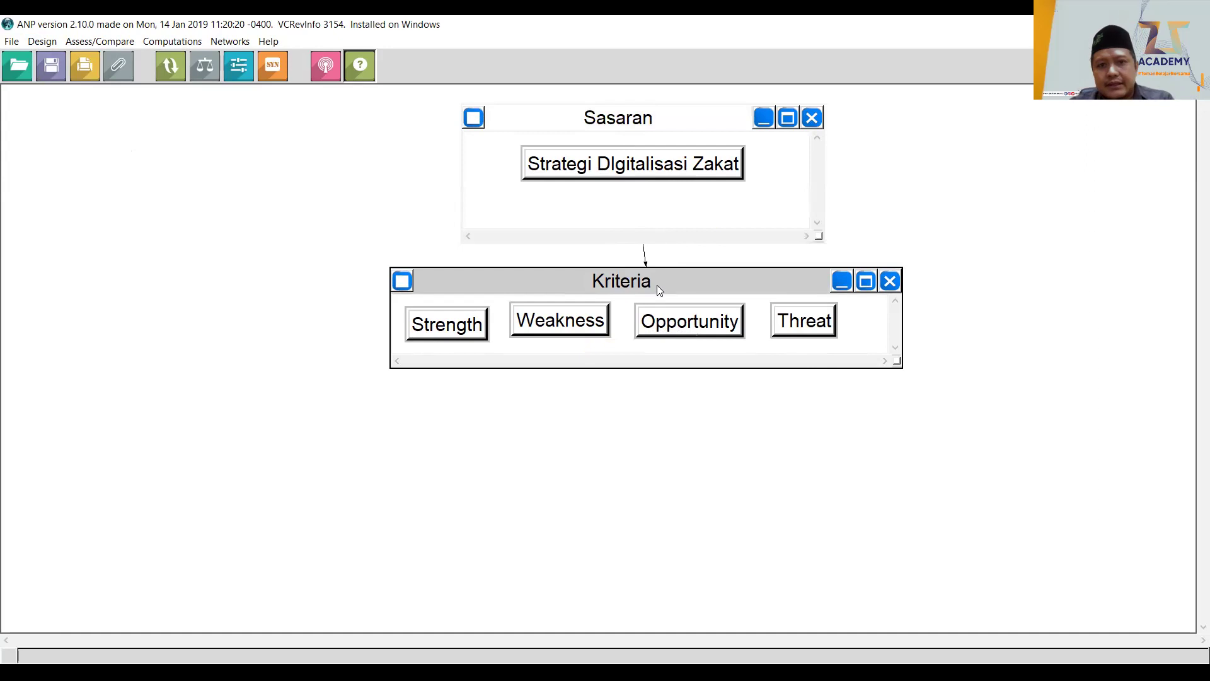
# Open the AHPswotzakat model from the AHP folder inside DoktorIPB > Sharingmateri without saving the current network
pyautogui.click(19, 65)
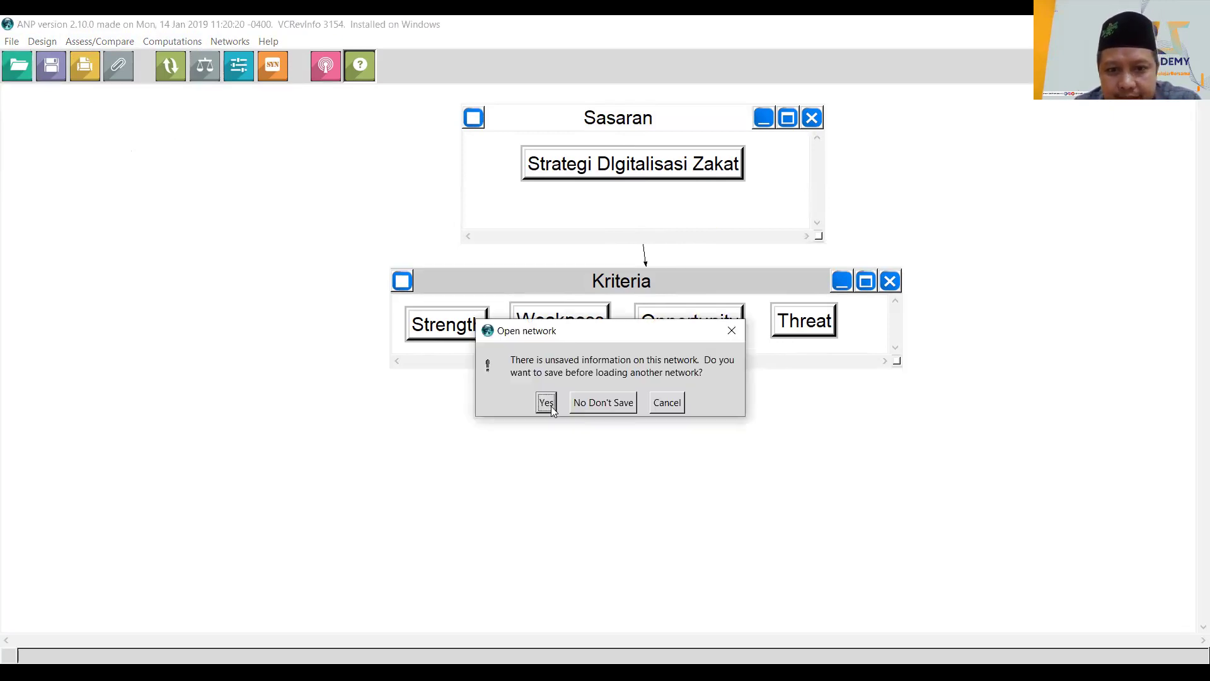
pyautogui.click(603, 403)
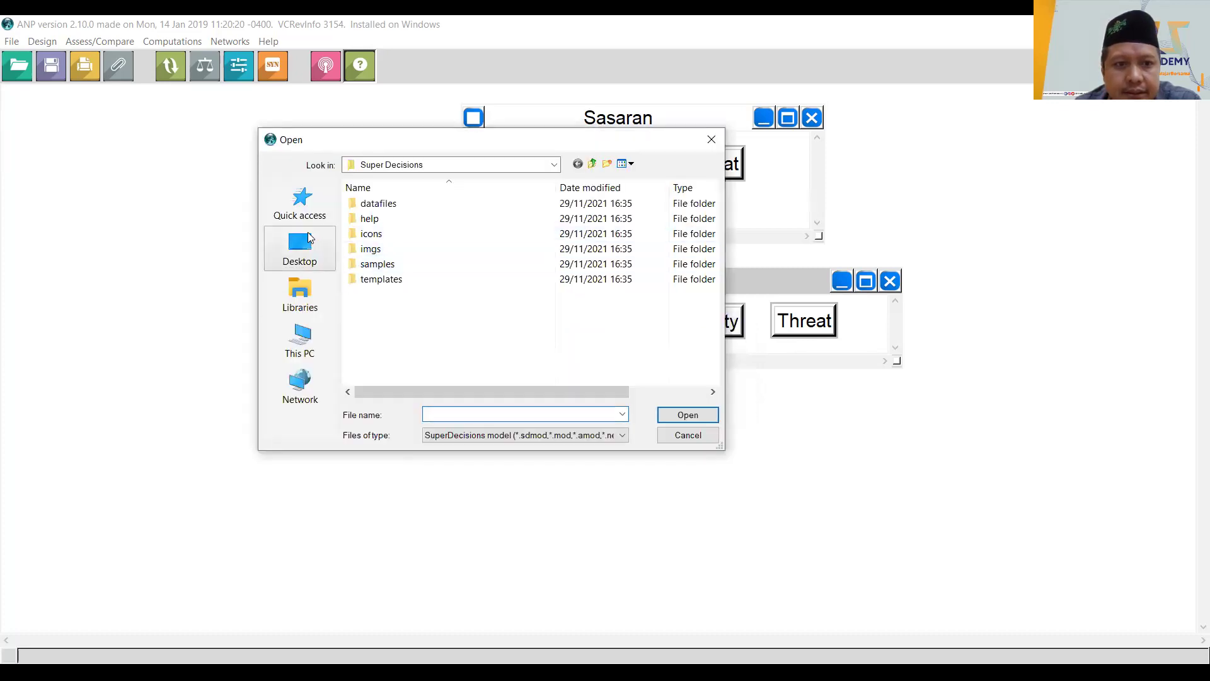
pyautogui.click(296, 200)
pyautogui.scroll(-1, 504, 325)
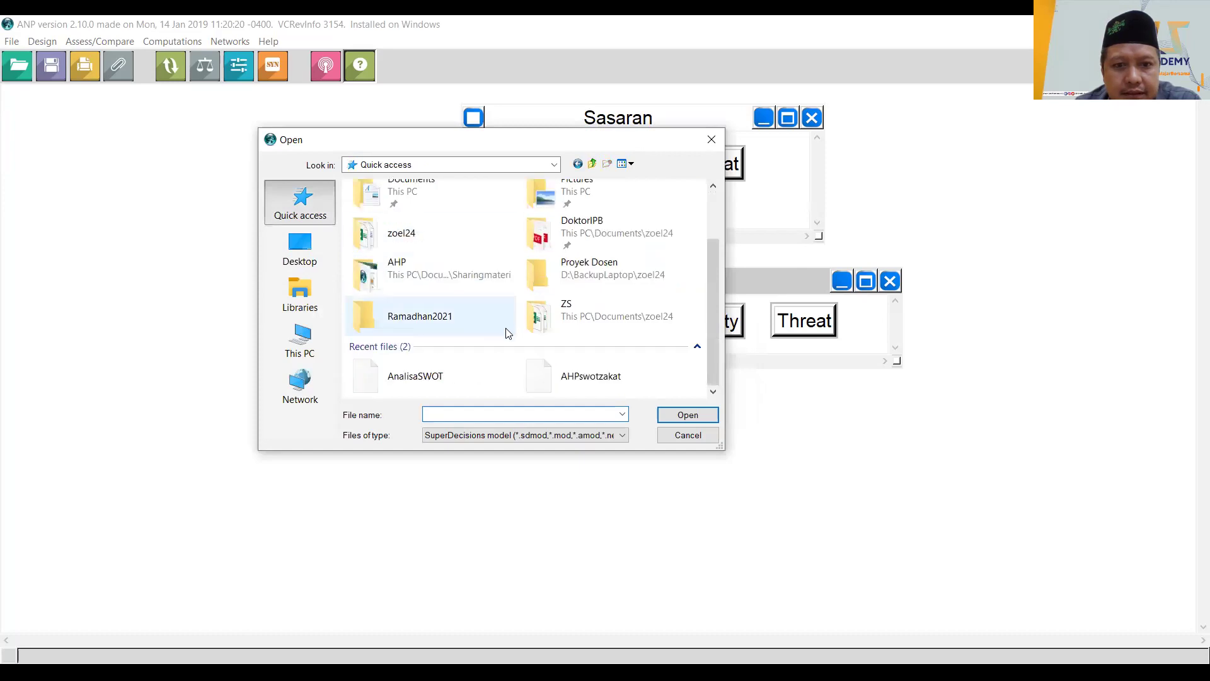
pyautogui.doubleClick(559, 246)
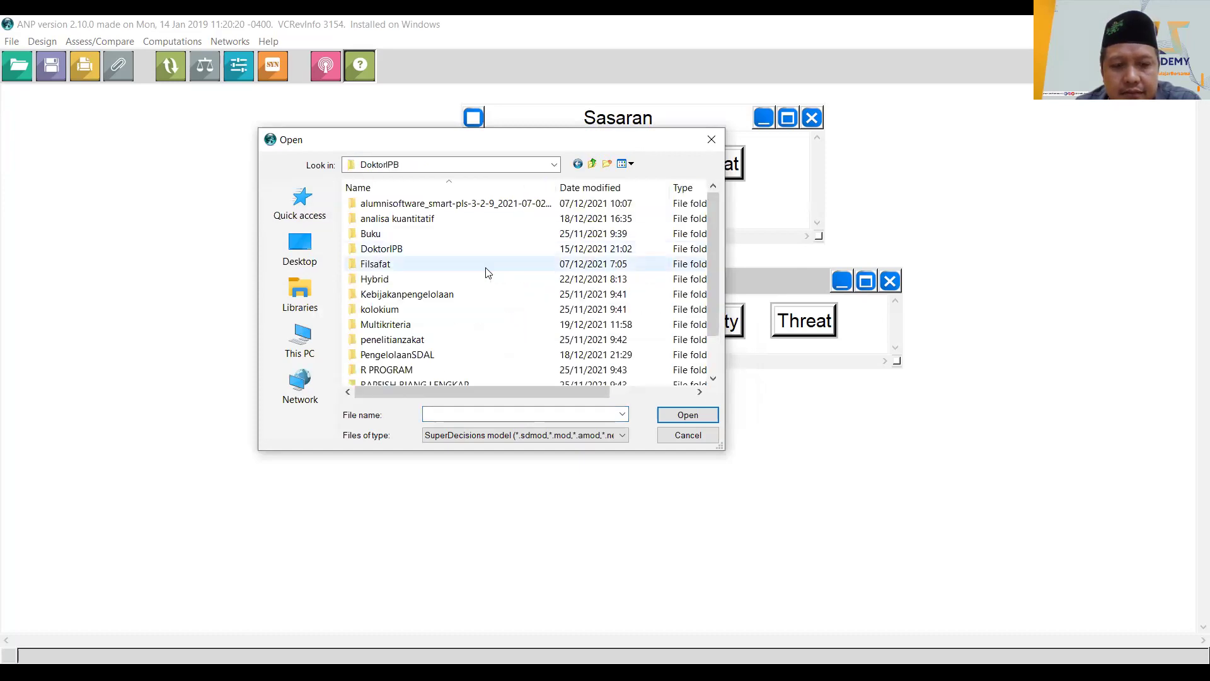
pyautogui.scroll(-1, 481, 280)
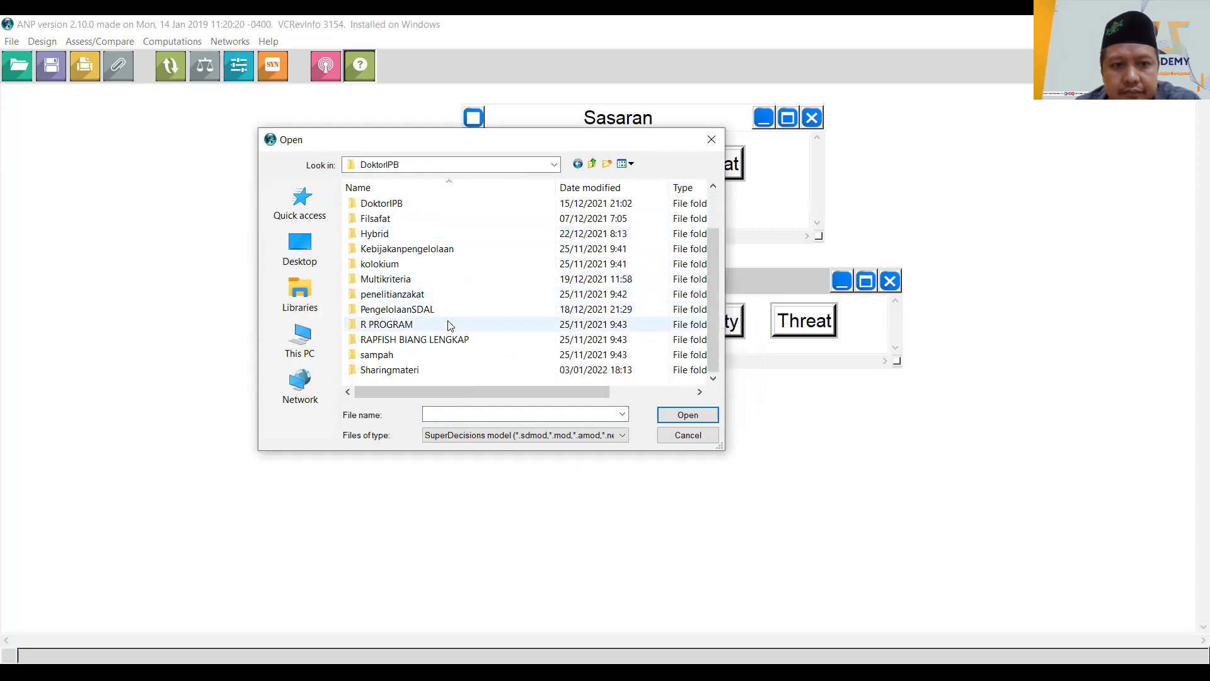
pyautogui.doubleClick(432, 371)
pyautogui.doubleClick(406, 200)
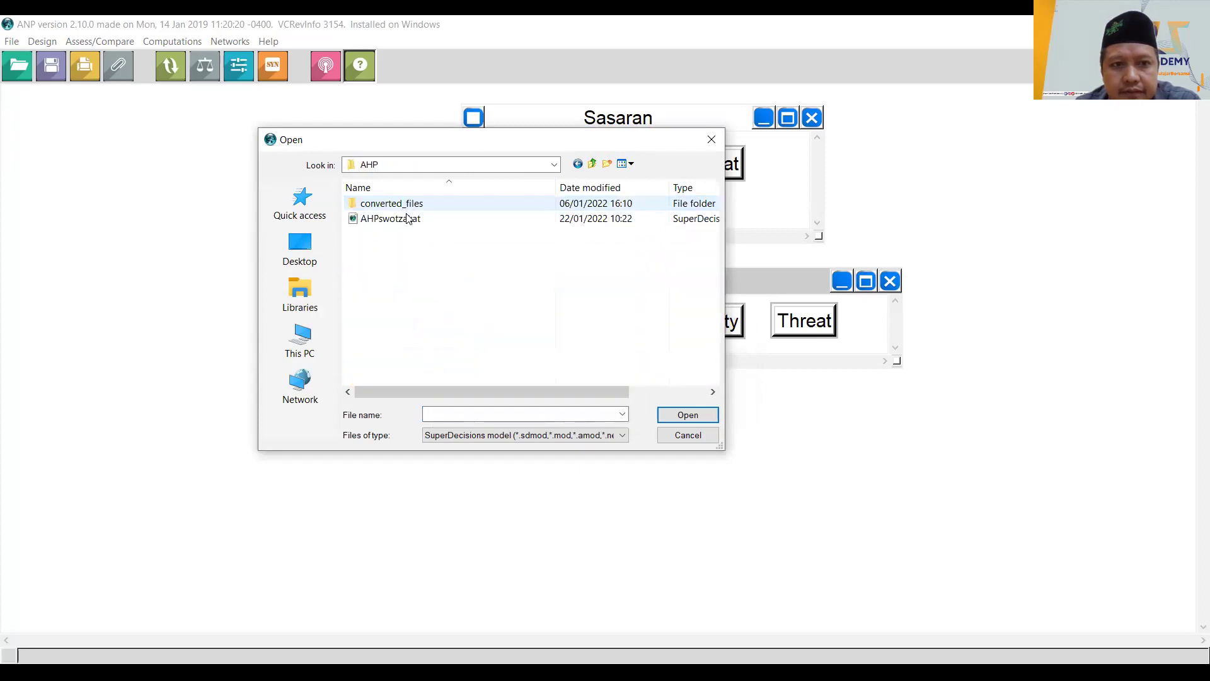
pyautogui.click(407, 218)
pyautogui.click(700, 414)
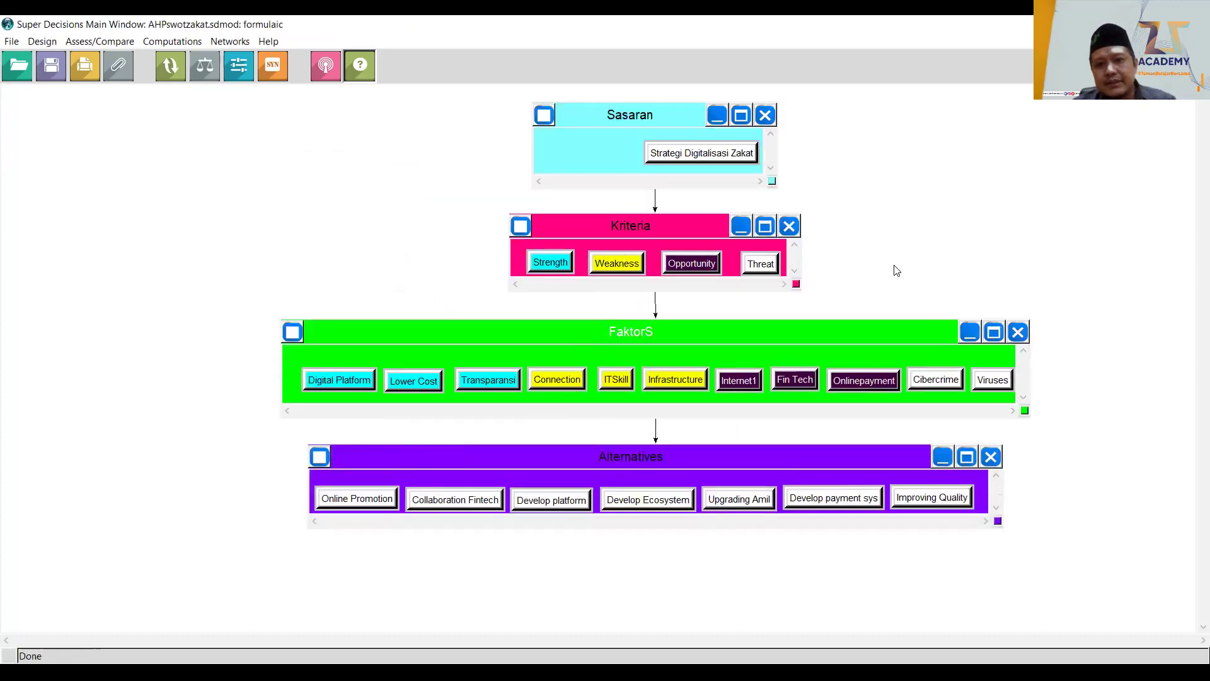
# Centre the Strategi Digitalisasi Zakat node in the Sasaran cluster and change that cluster's colour to blue
pyautogui.moveTo(699, 160); pyautogui.dragTo(654, 156)
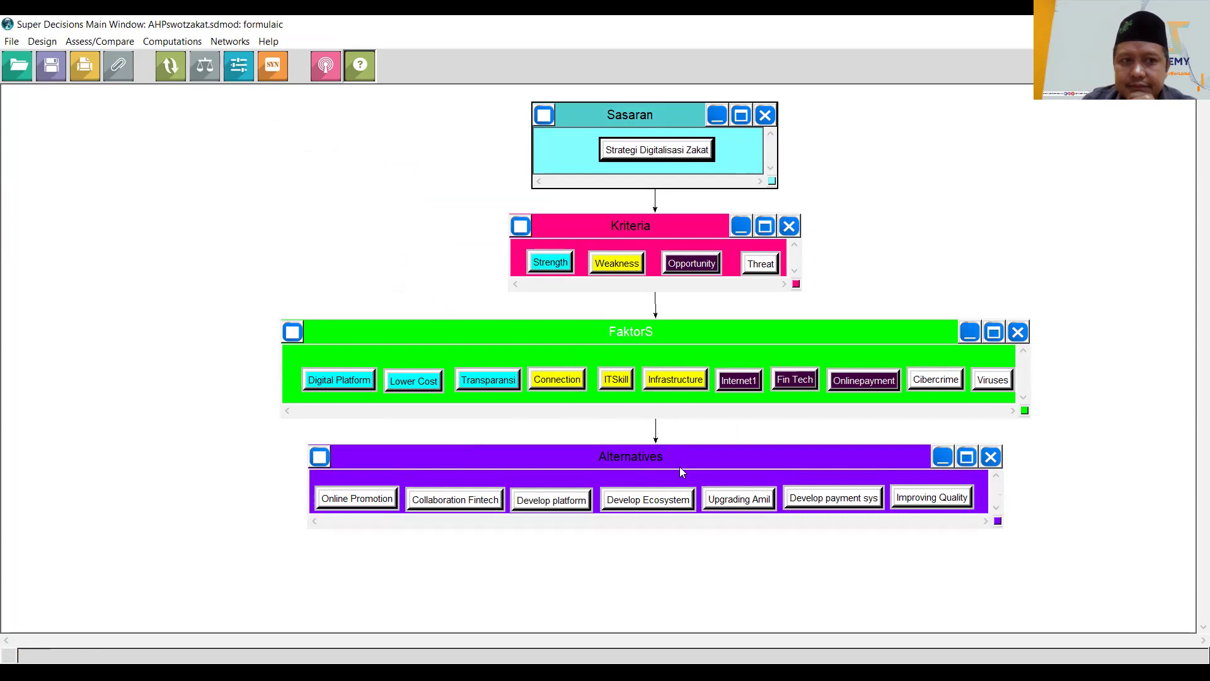
pyautogui.click(642, 119)
pyautogui.click(544, 116)
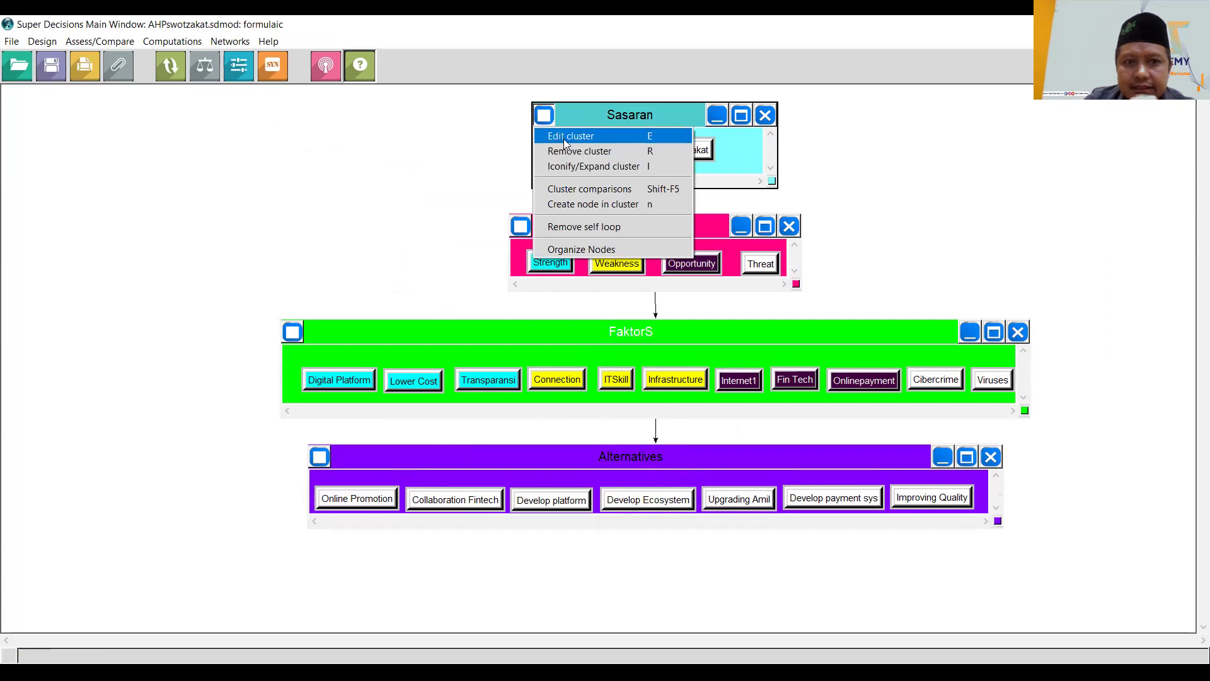
pyautogui.click(525, 143)
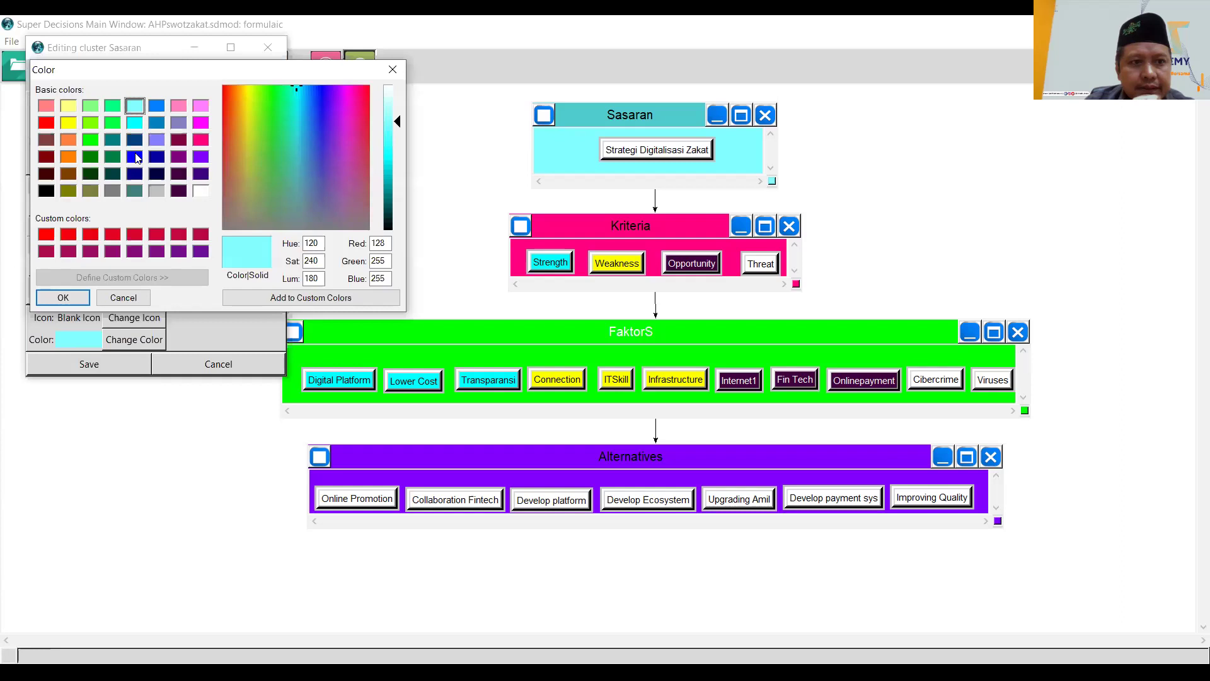
pyautogui.click(134, 156)
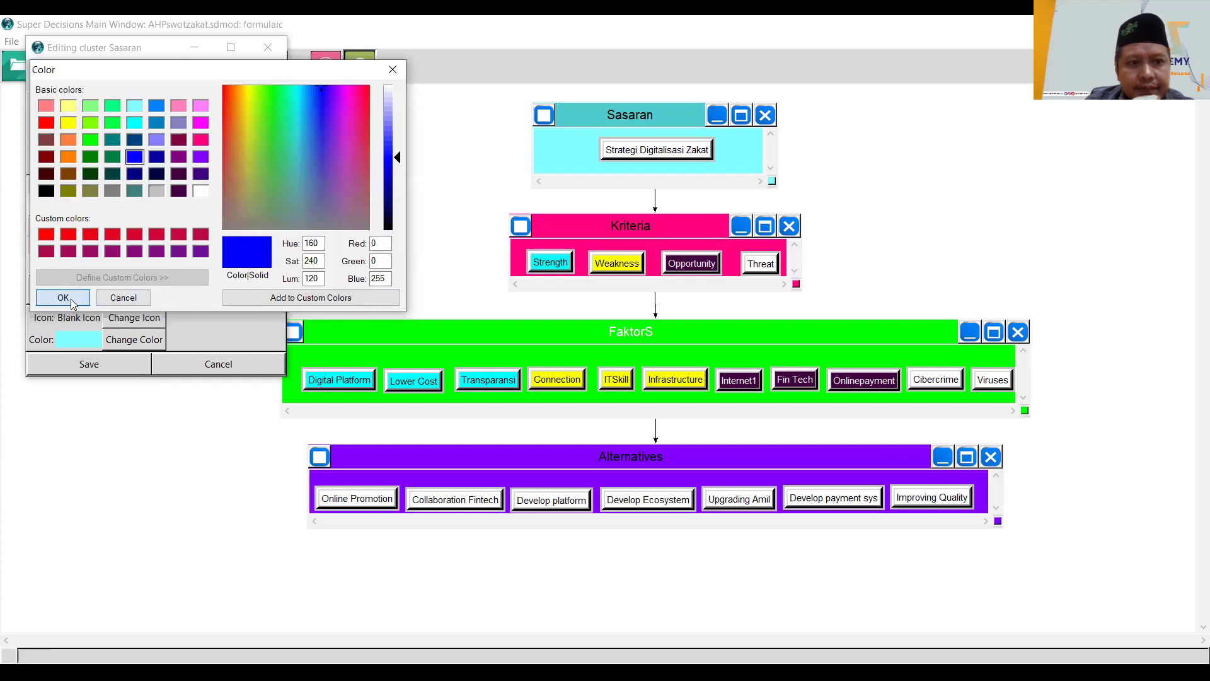
pyautogui.click(63, 297)
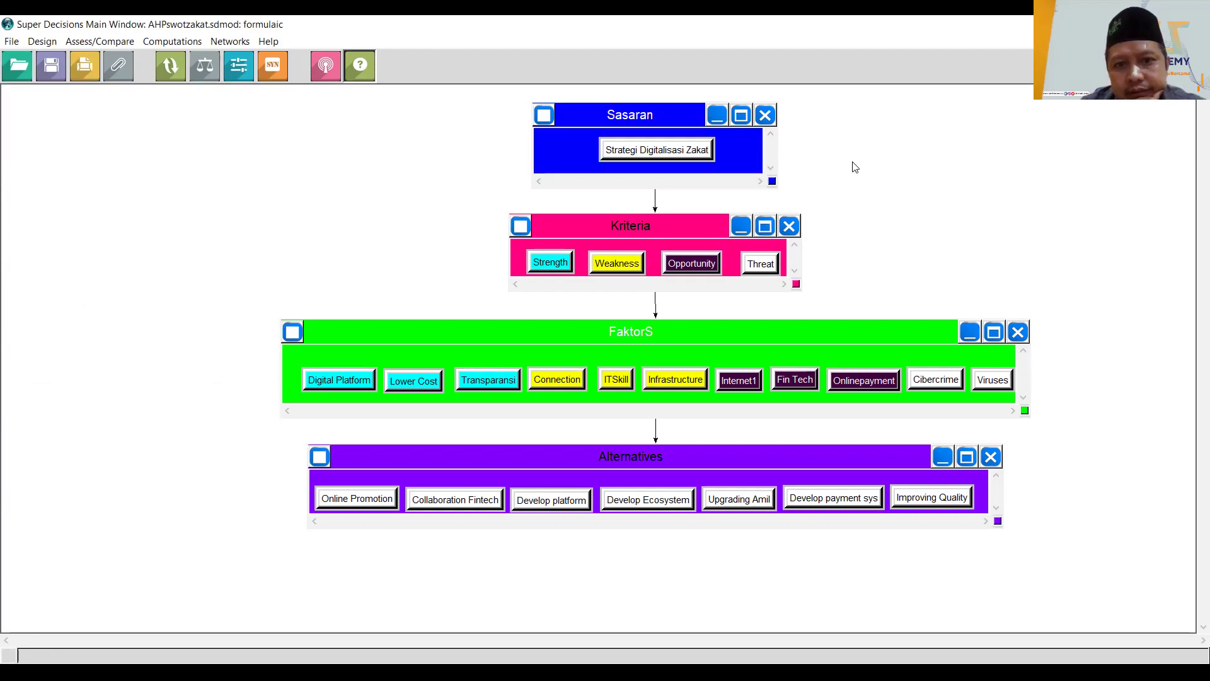
# Widen the Kriteria cluster slightly and change the FaktorS cluster's colour to magenta
pyautogui.moveTo(796, 283); pyautogui.dragTo(815, 294)
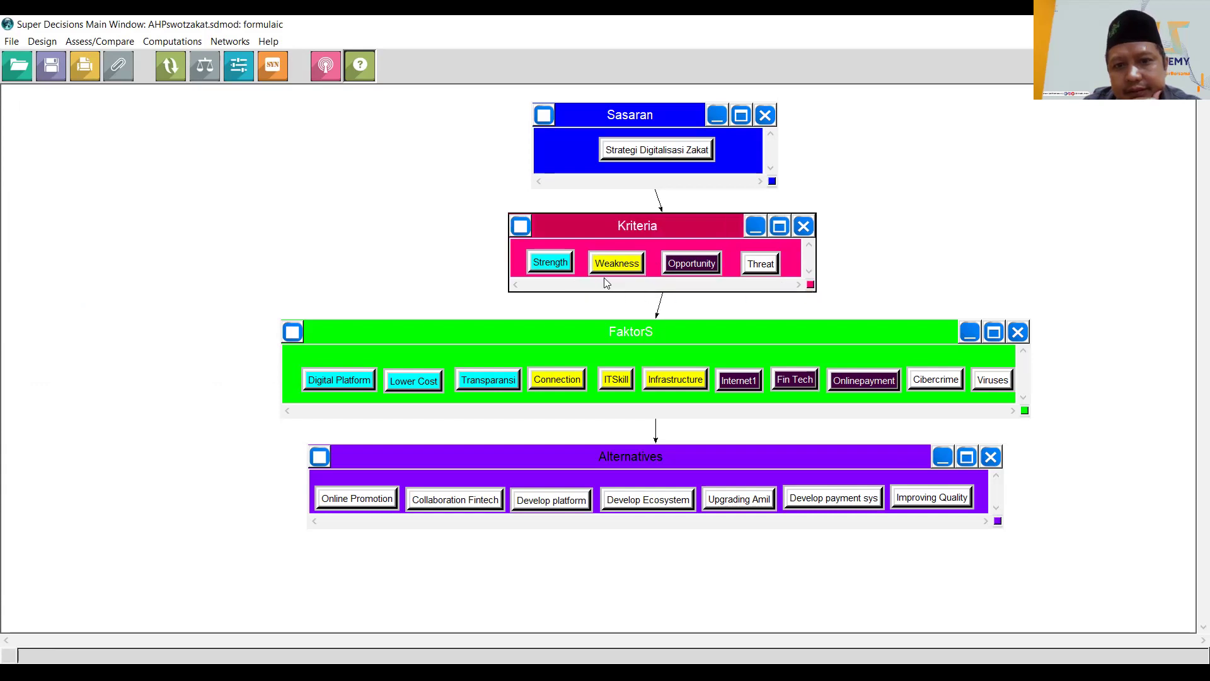
pyautogui.moveTo(809, 284); pyautogui.dragTo(804, 282)
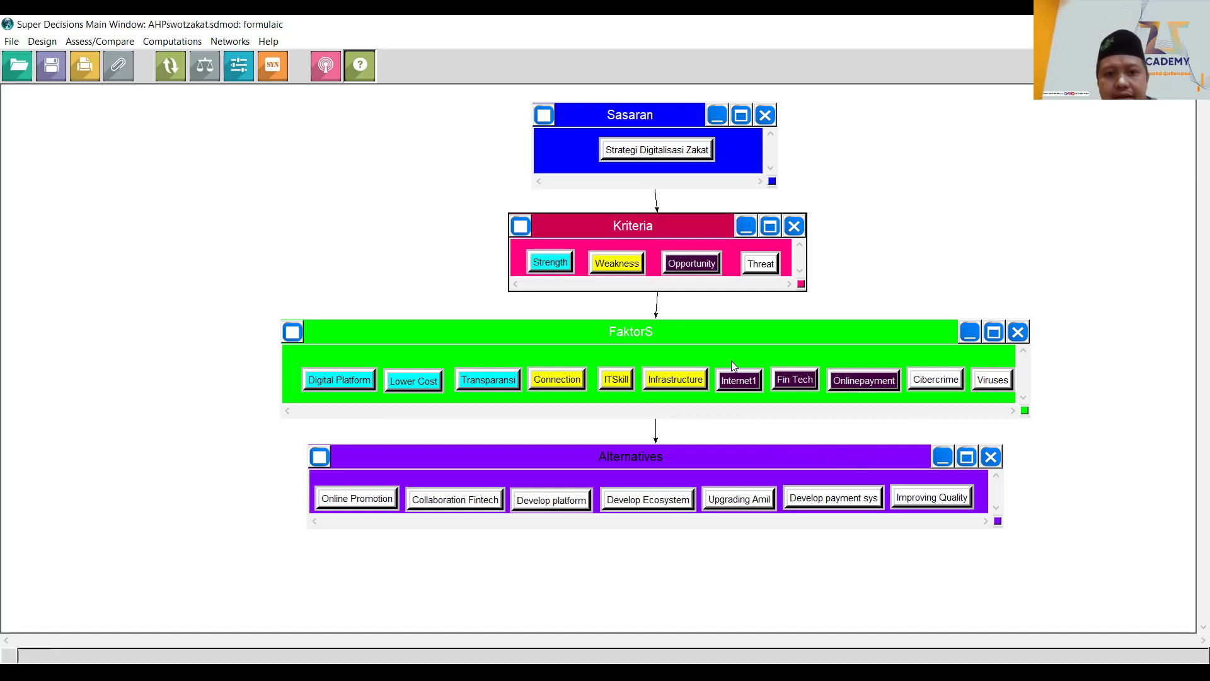
pyautogui.click(293, 333)
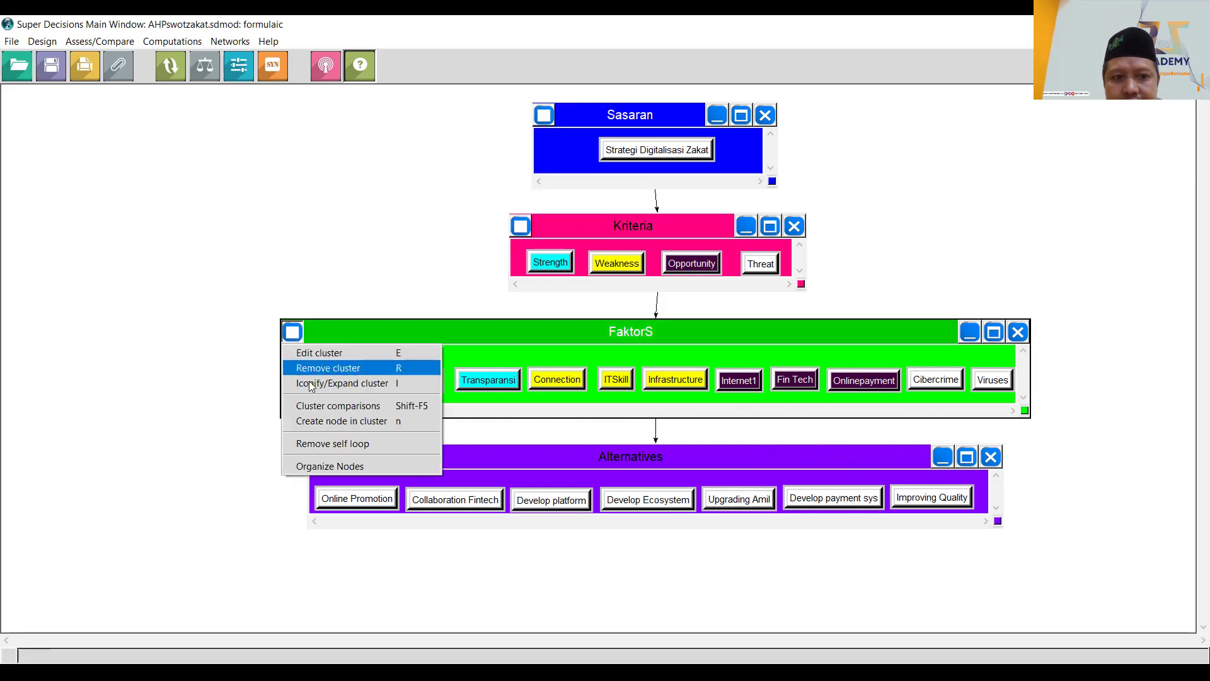
pyautogui.click(328, 355)
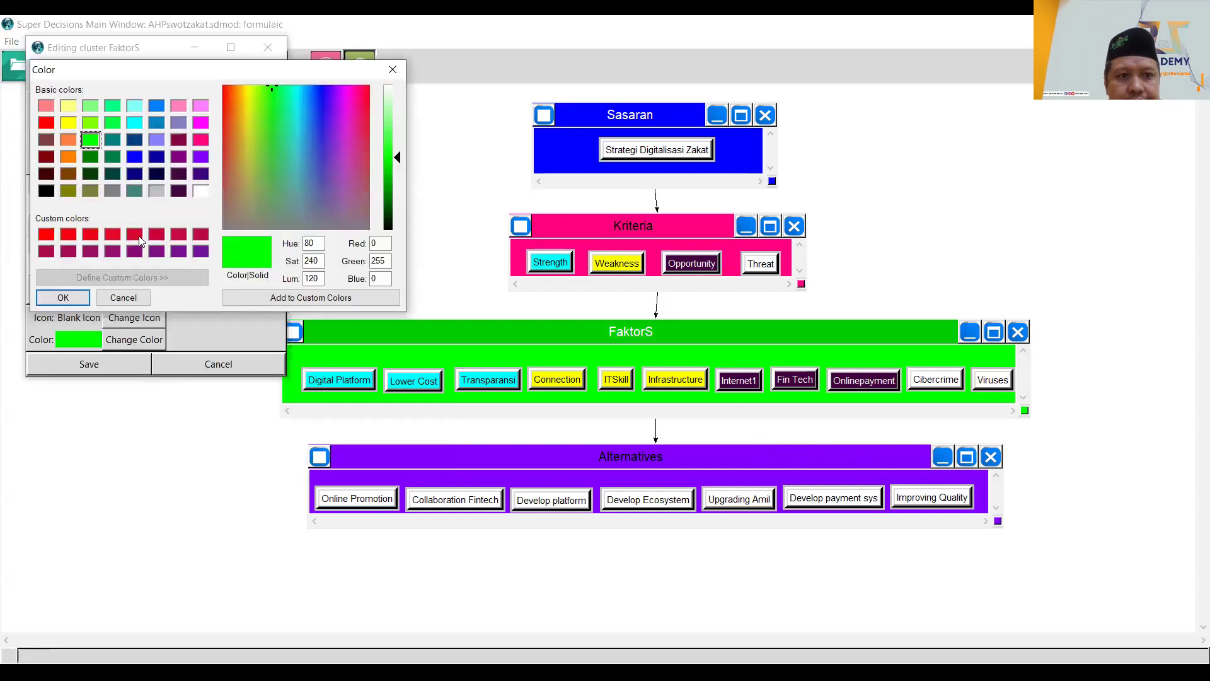
pyautogui.click(200, 124)
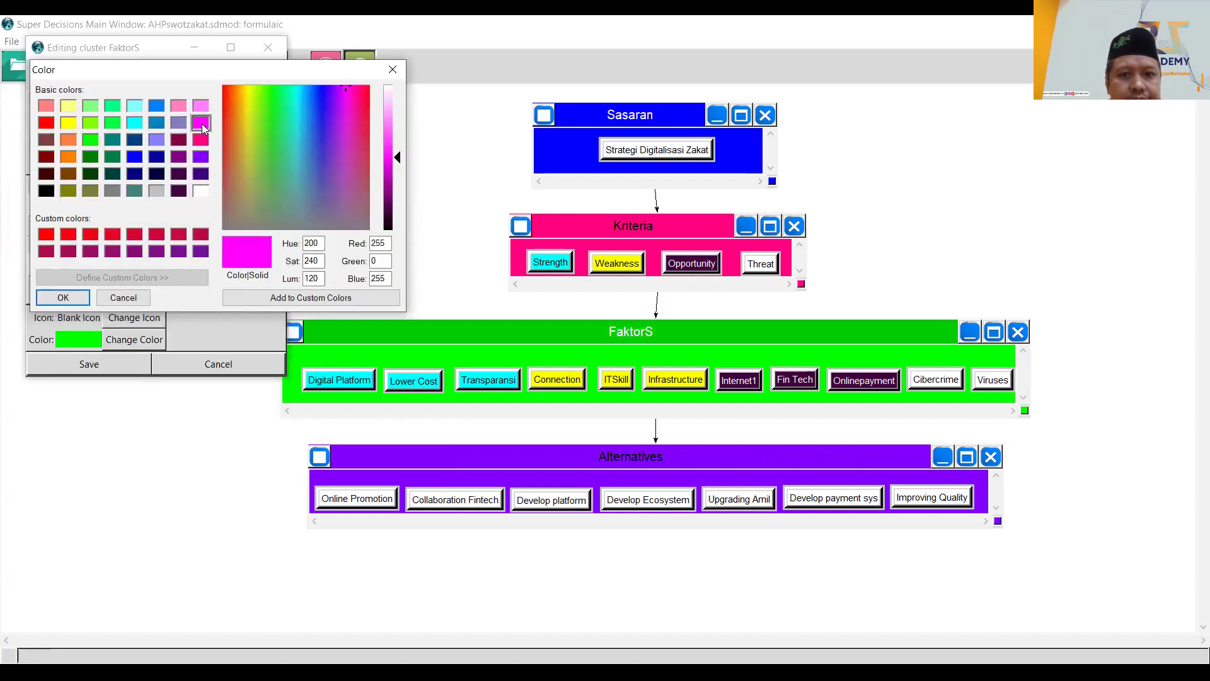
pyautogui.click(60, 298)
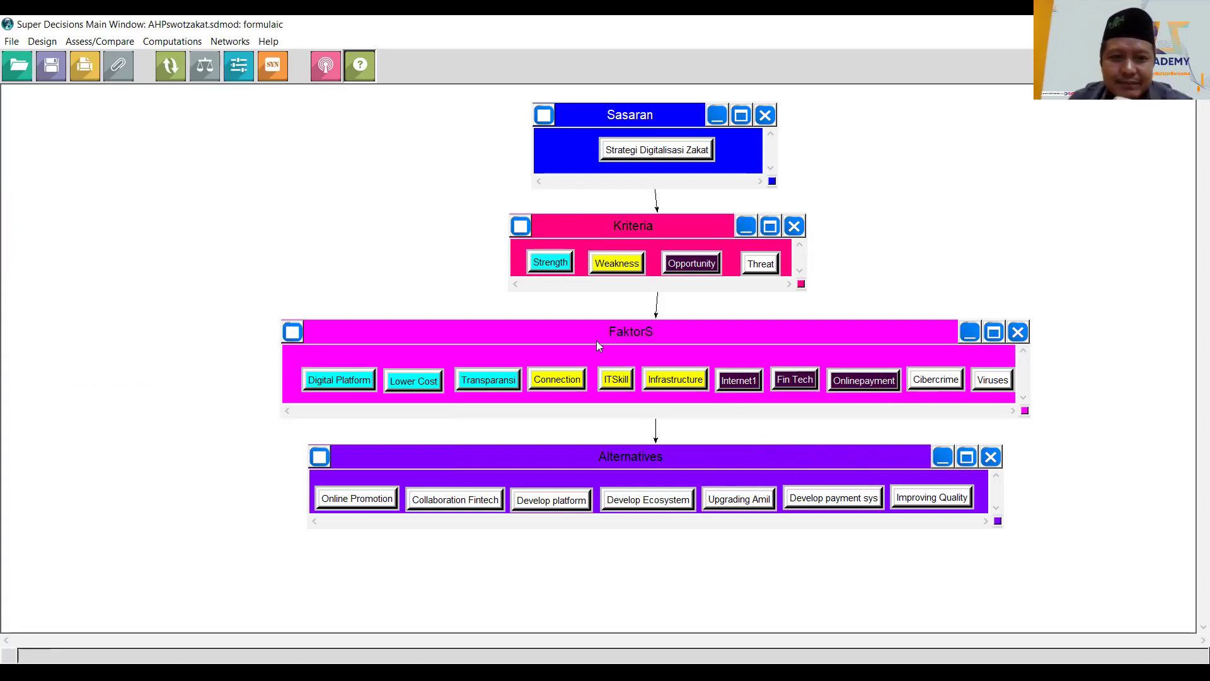
# Change the colour of the Online Promotion node in the Alternatives cluster to yellow
pyautogui.click(372, 502)
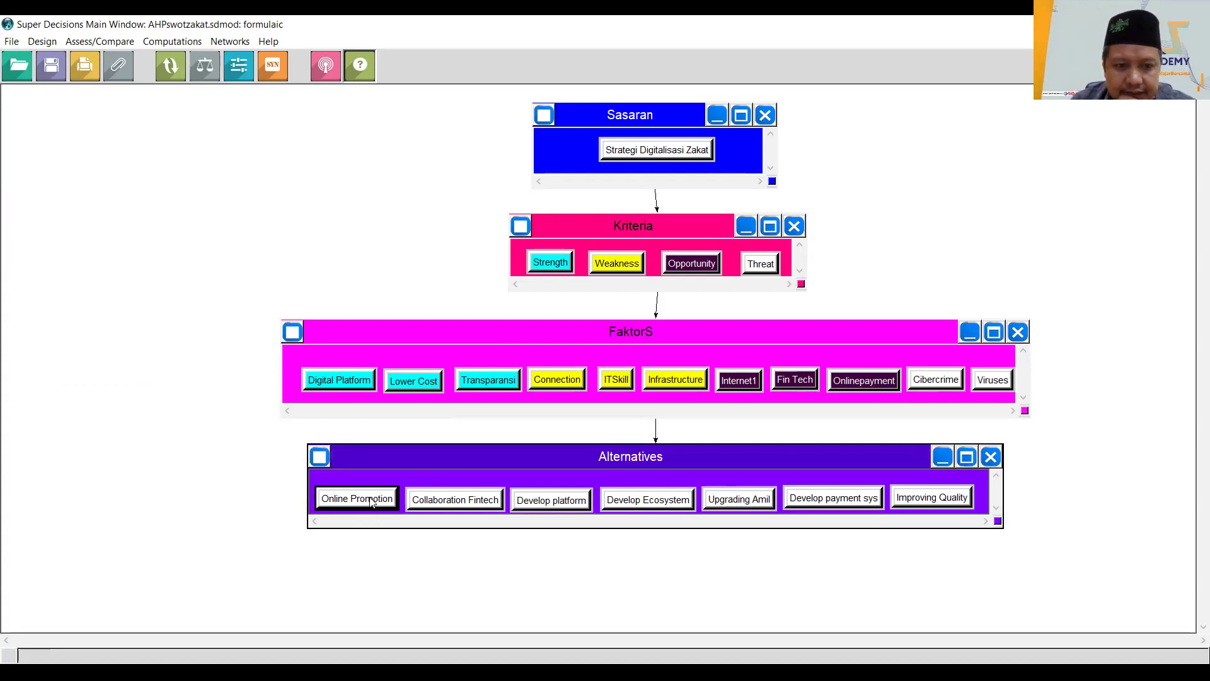
pyautogui.rightClick(370, 501)
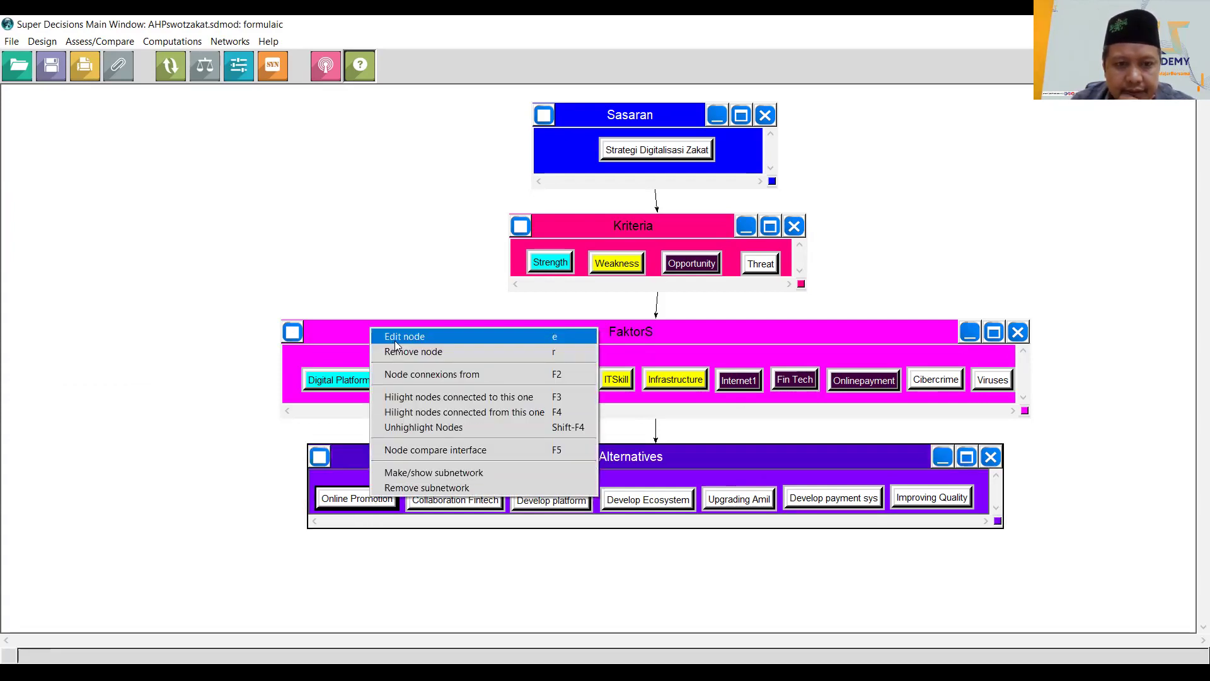
pyautogui.click(407, 363)
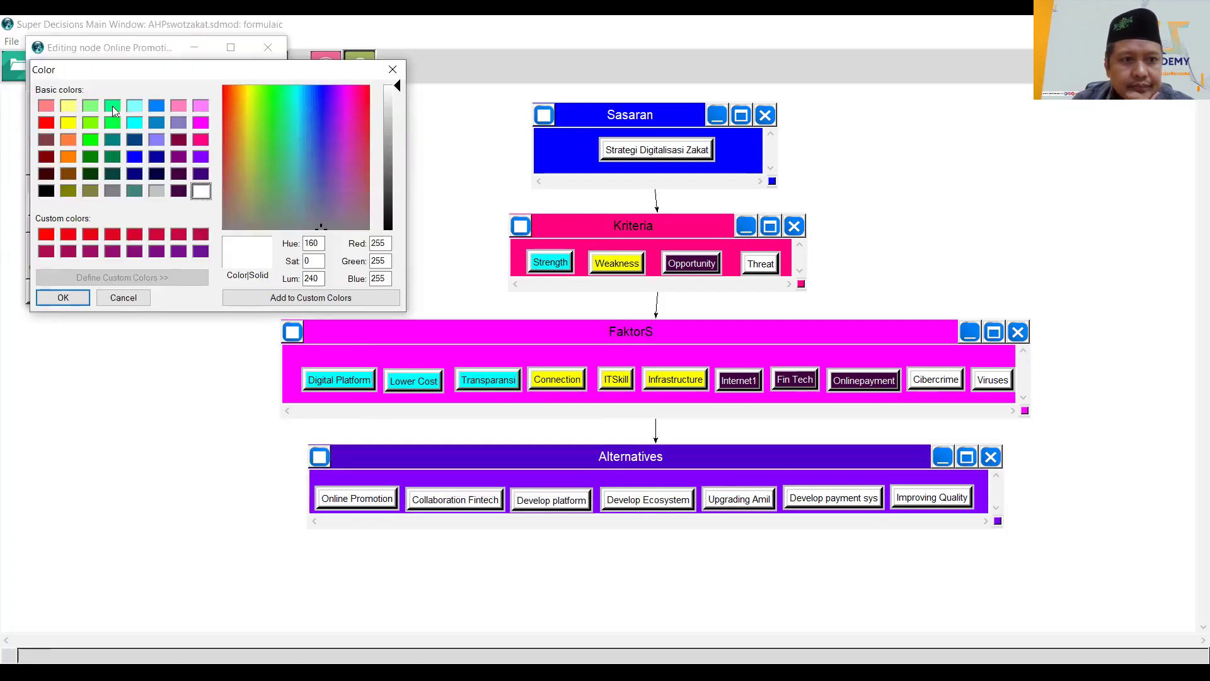
pyautogui.click(70, 122)
pyautogui.click(63, 298)
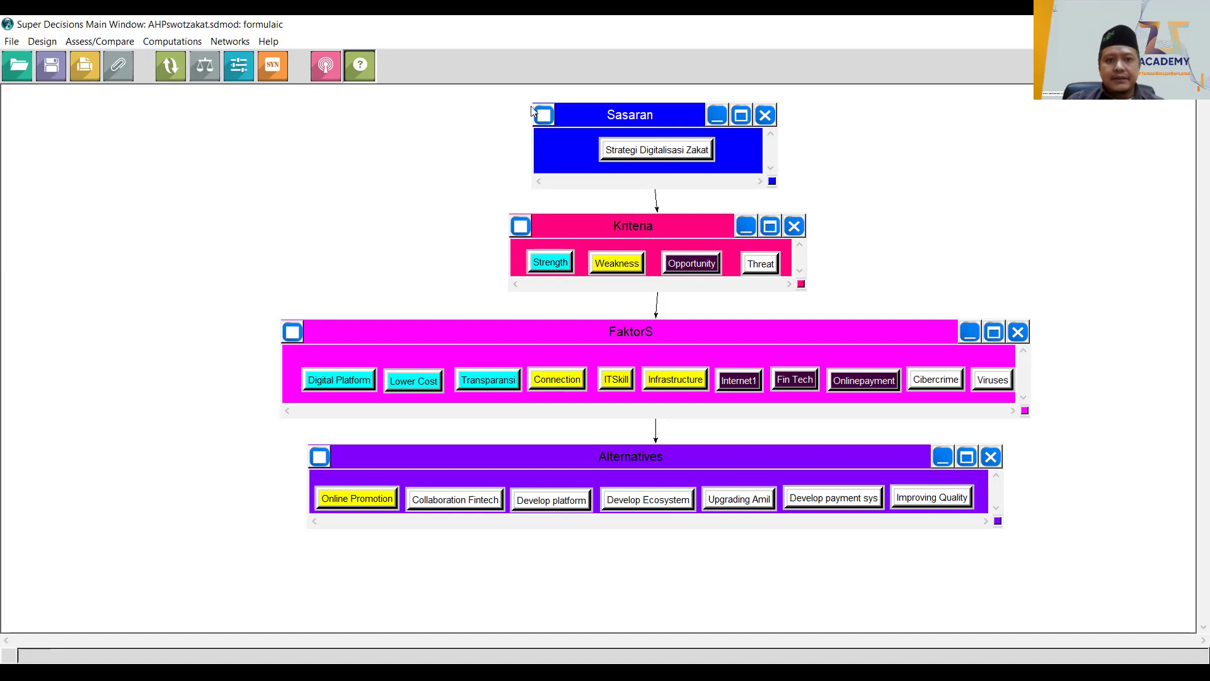
# Open the pairwise comparisons of the model
pyautogui.click(552, 120)
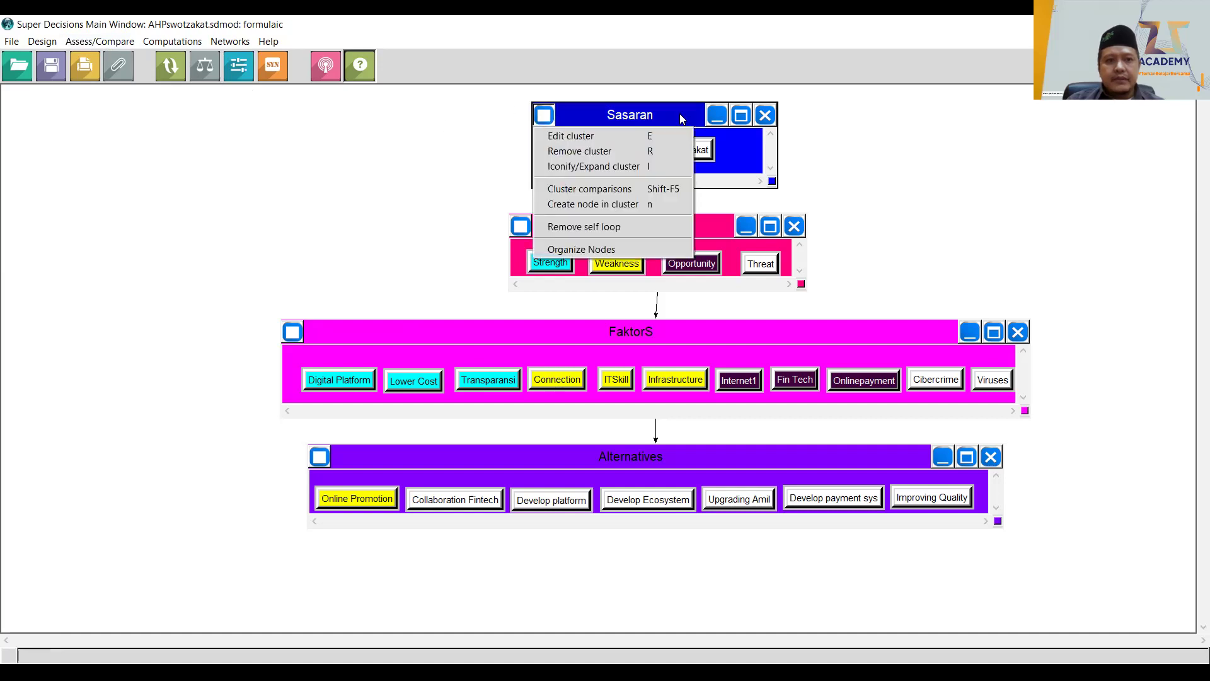
pyautogui.click(677, 113)
pyautogui.click(93, 42)
pyautogui.click(128, 82)
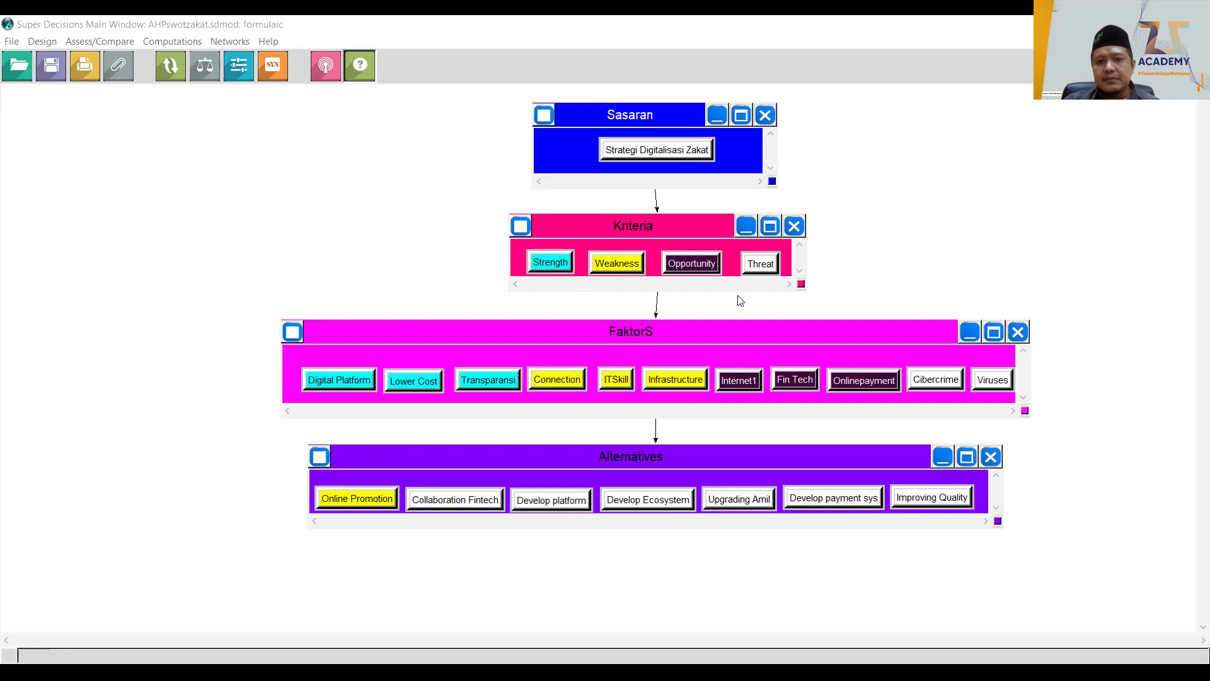
pyautogui.click(726, 309)
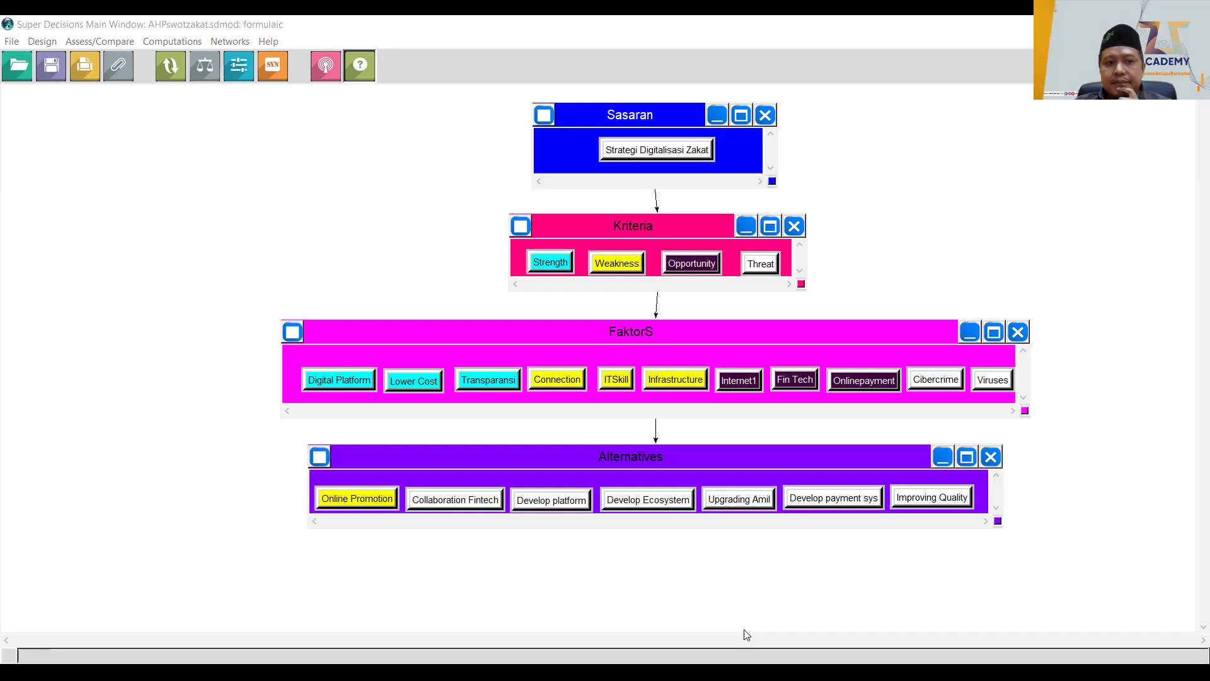
# View the comparisons for the Connection node and those for the Strategi Digitalisasi Zakat node, and return to the network
pyautogui.click(171, 265)
pyautogui.click(171, 273)
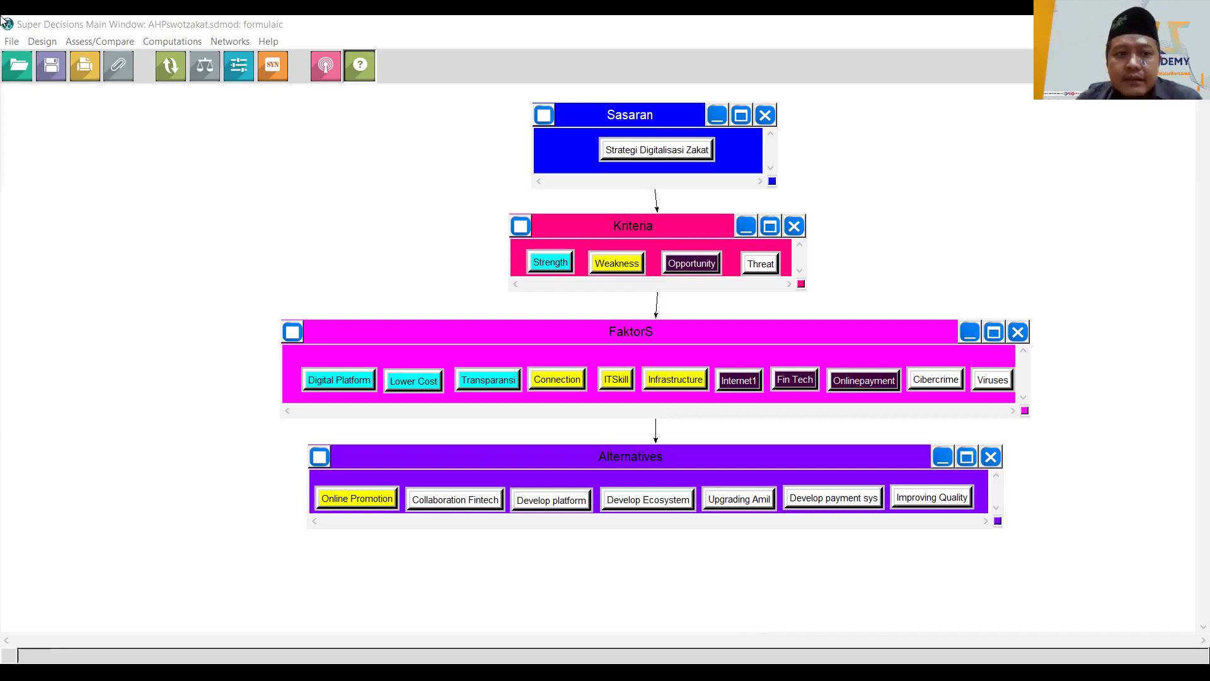
pyautogui.rightClick(126, 248)
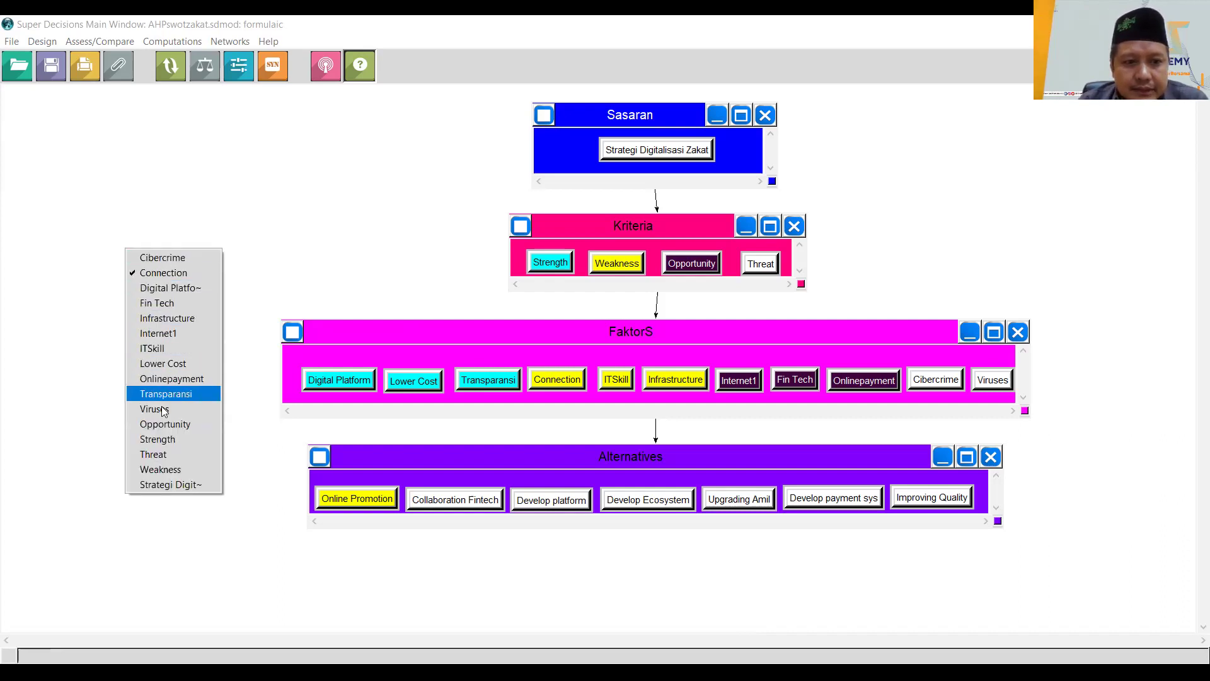
pyautogui.click(160, 483)
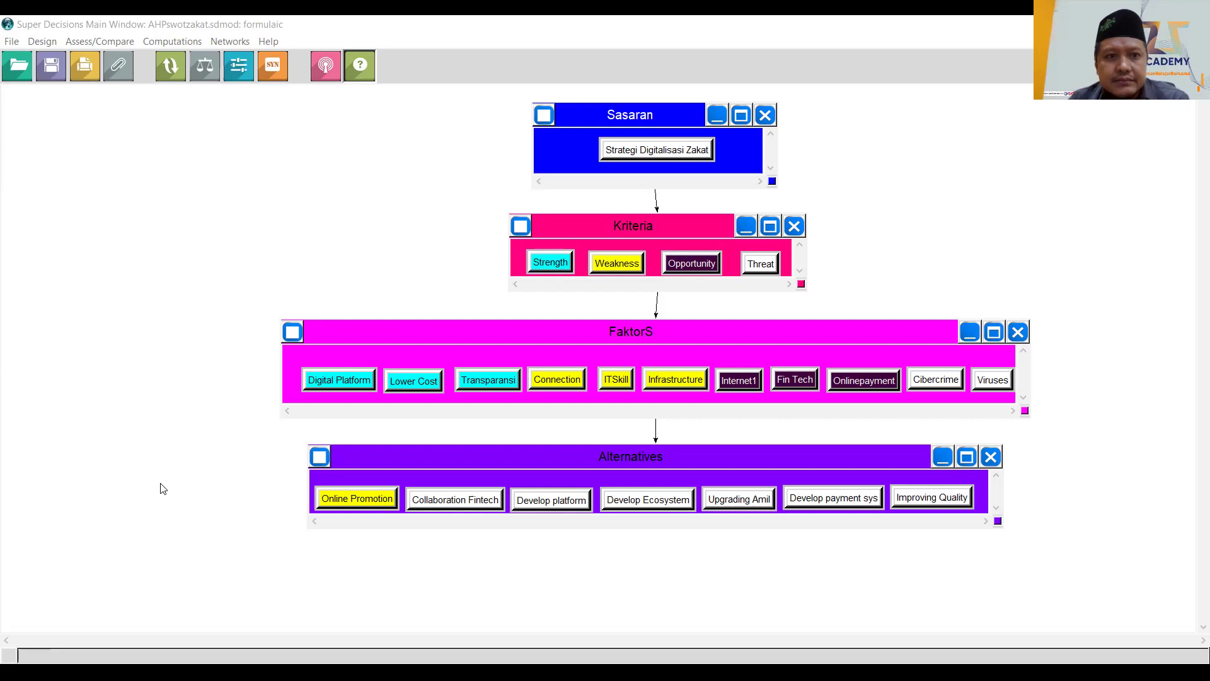
pyautogui.click(292, 245)
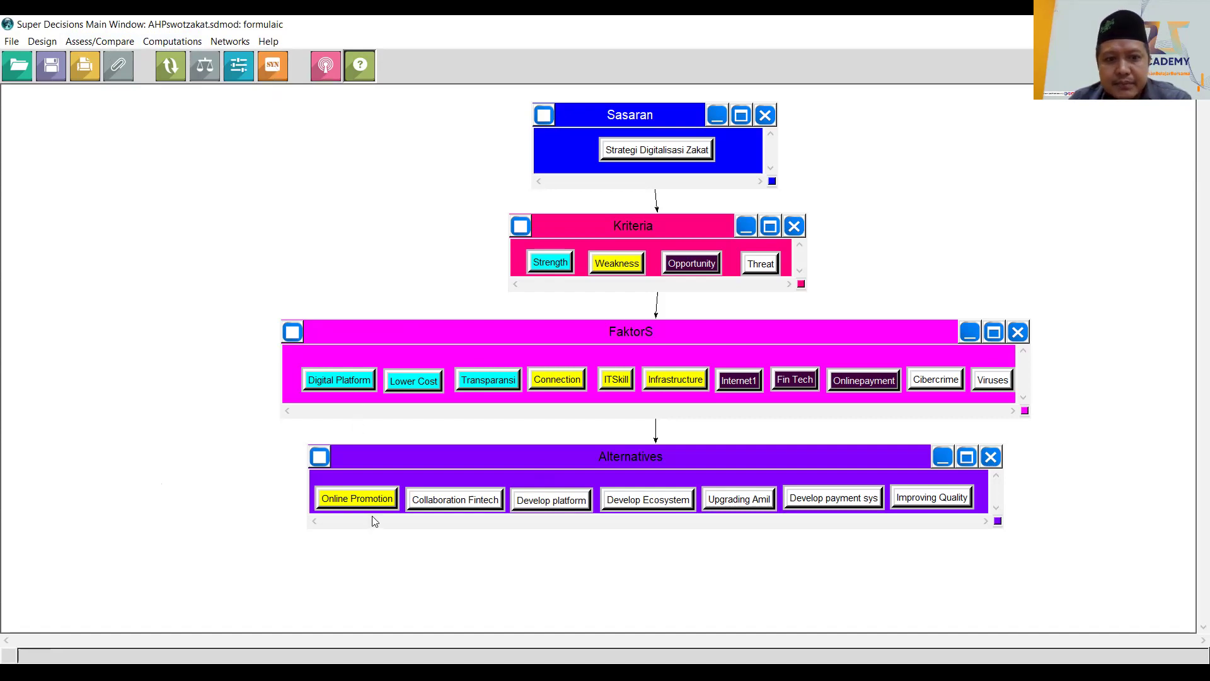
# Synthesize the model's priorities and generate a print preview of its full report
pyautogui.click(262, 59)
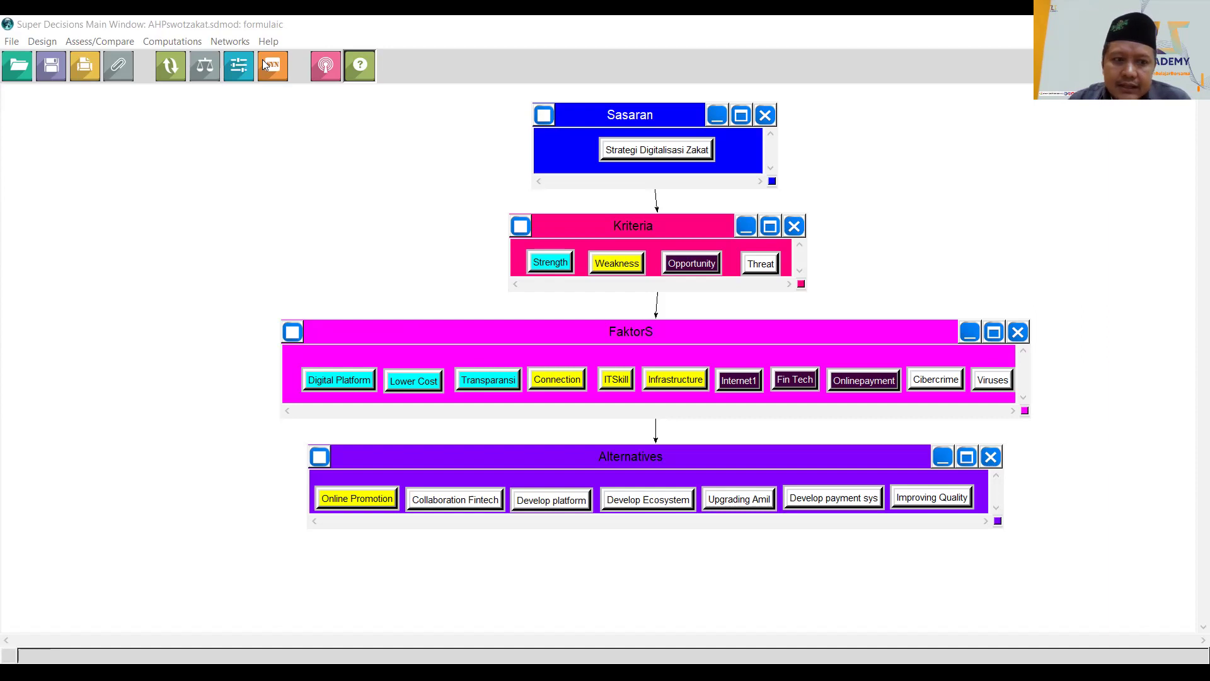
pyautogui.click(357, 206)
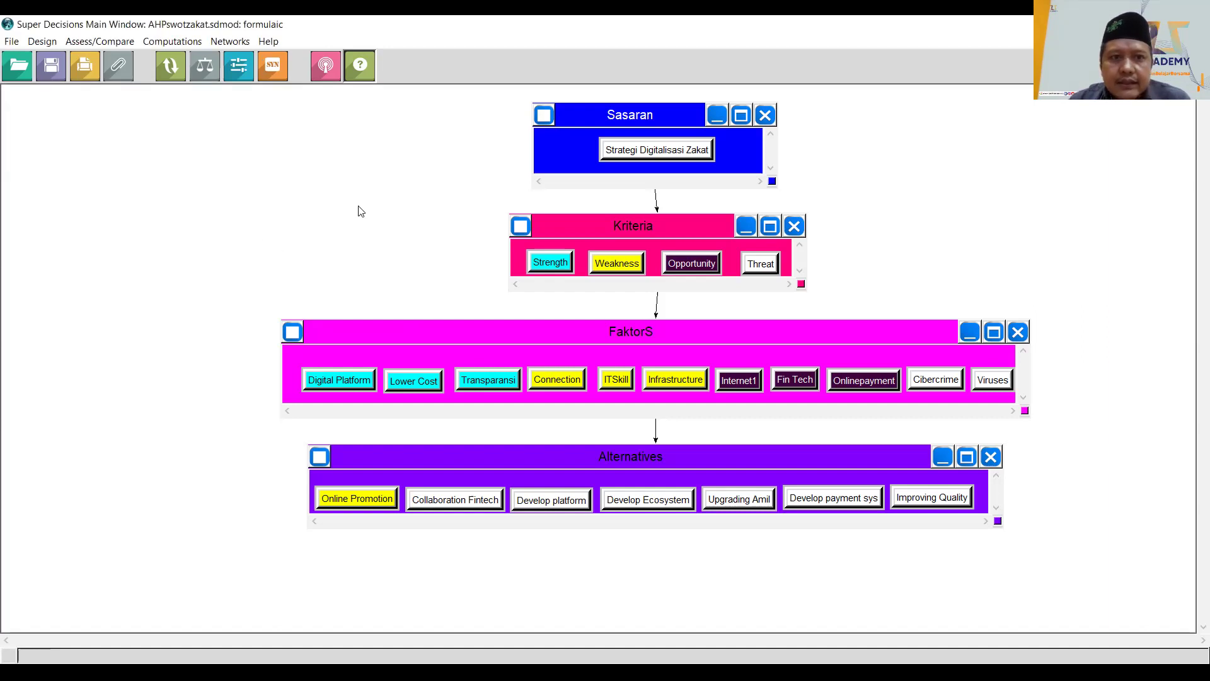
pyautogui.click(171, 40)
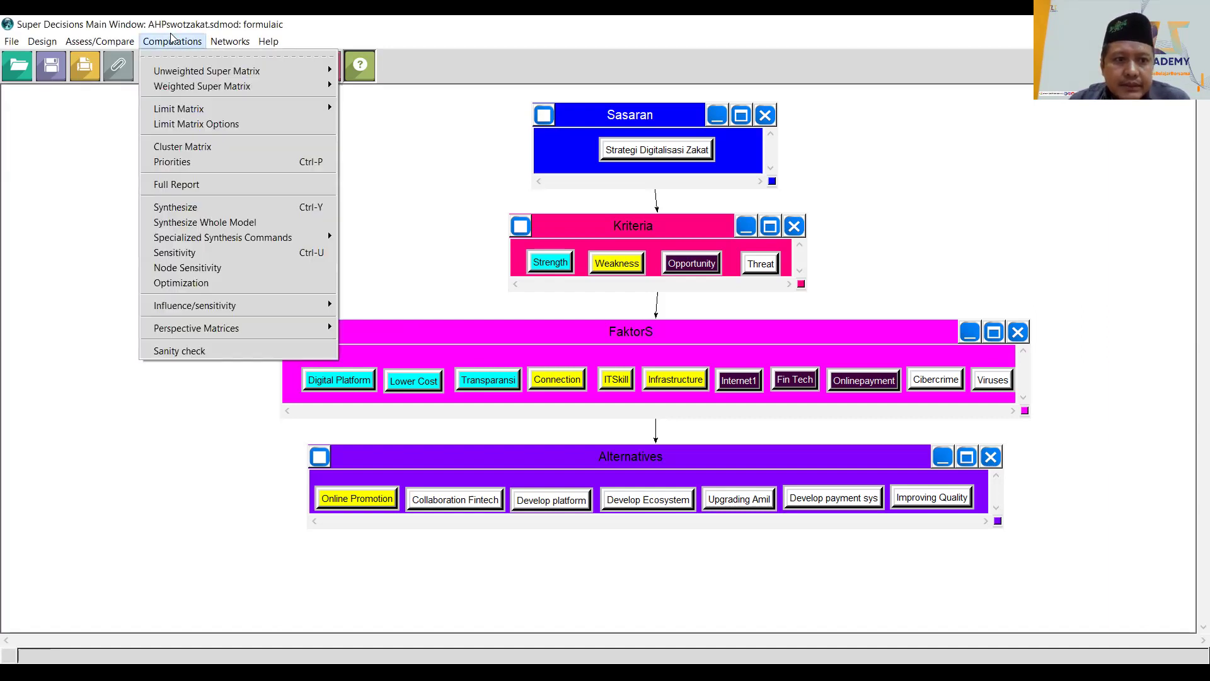
pyautogui.click(183, 184)
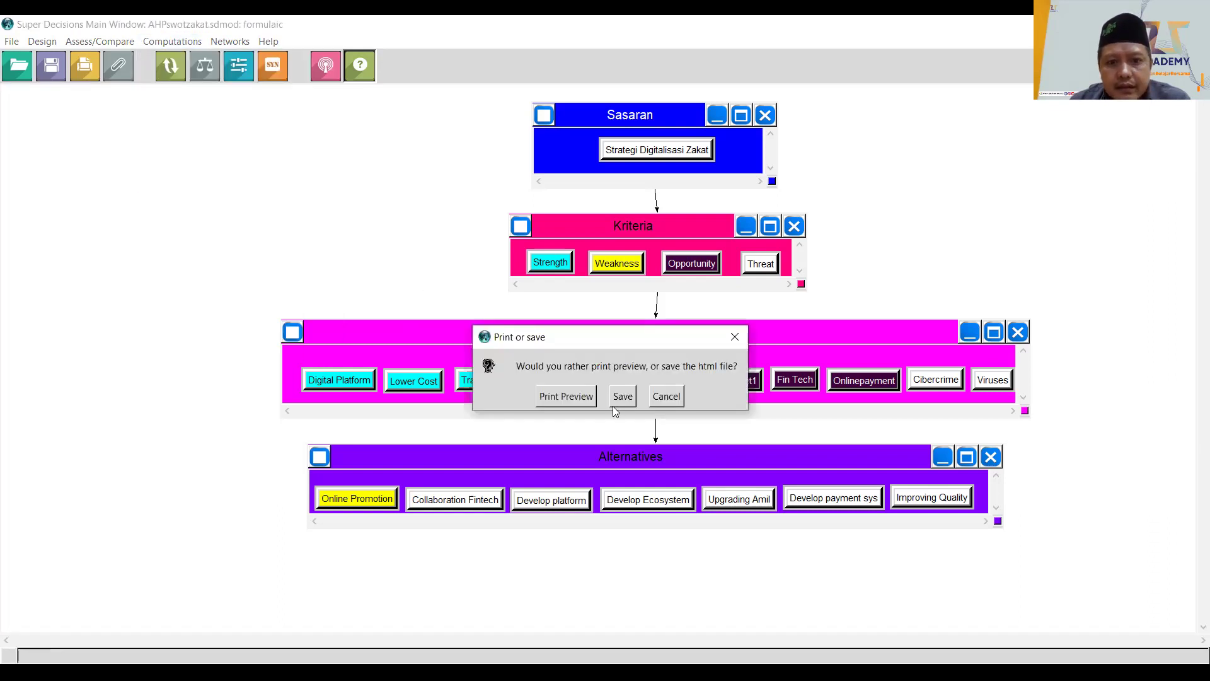
pyautogui.click(566, 396)
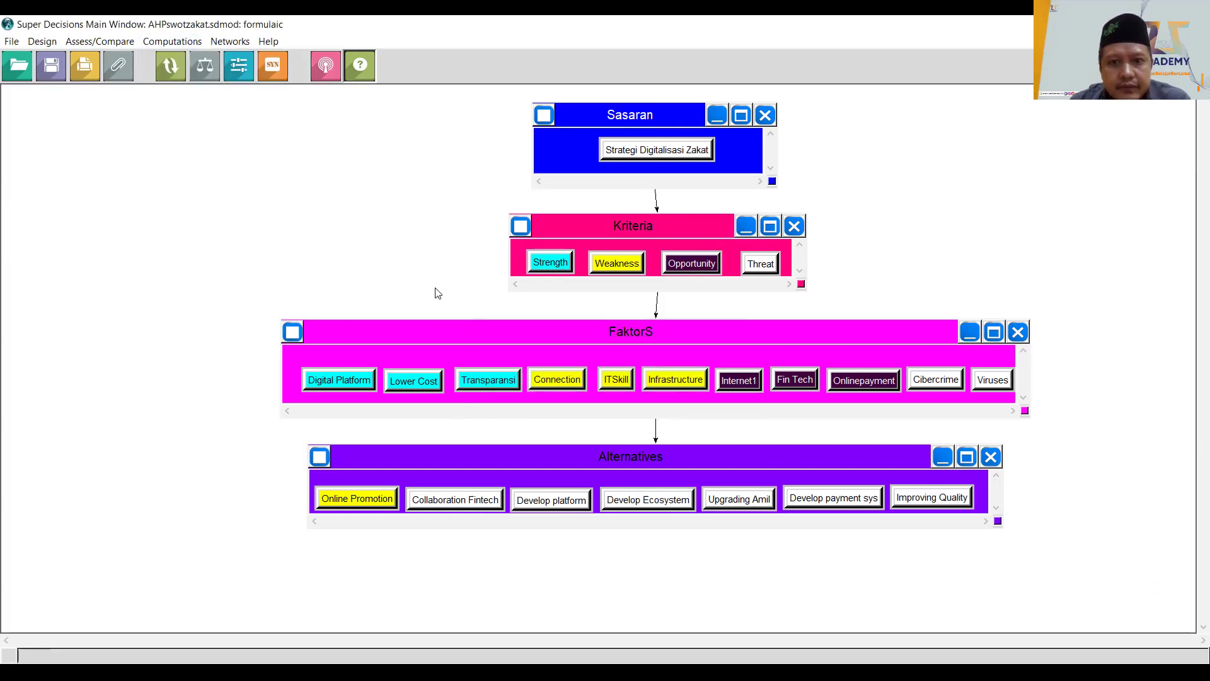